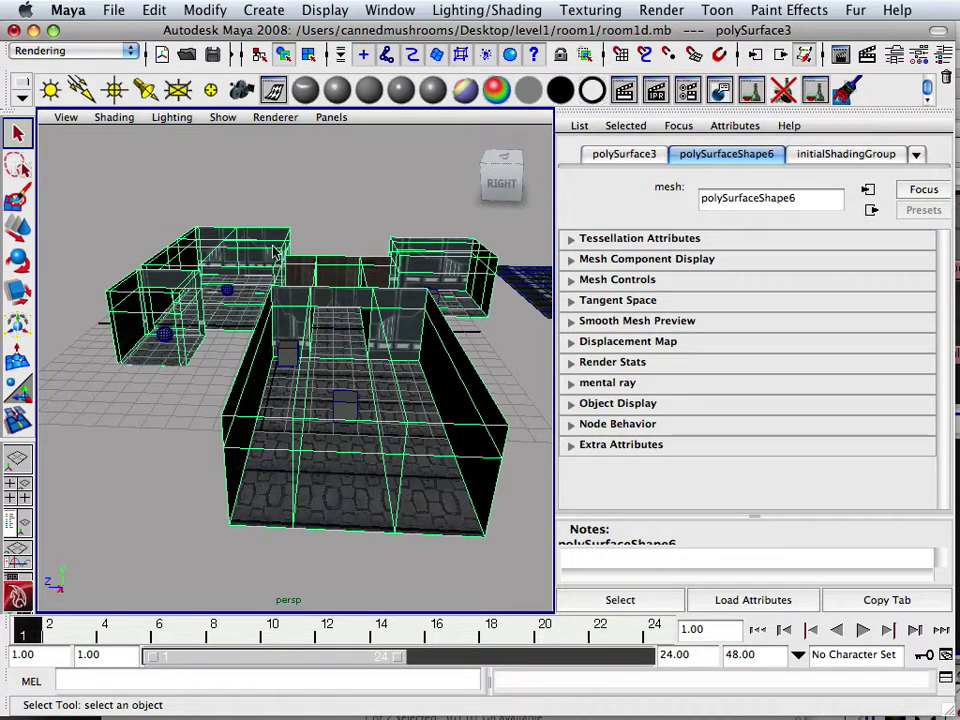
# Open room1b.mb from the room1 folder without saving changes to the current scene
pyautogui.click(113, 10)
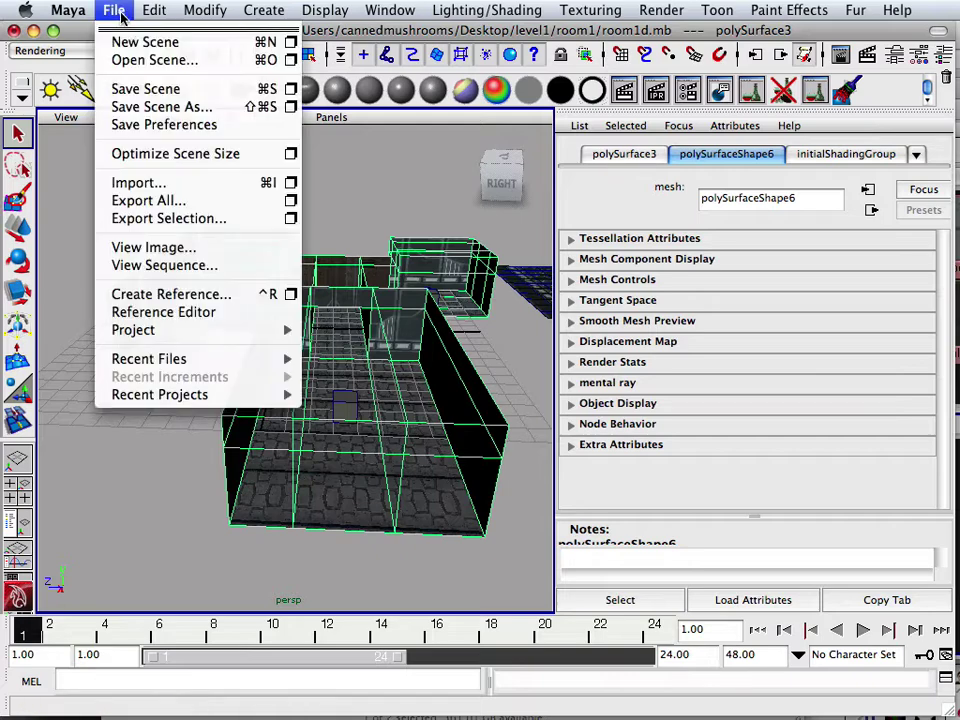
pyautogui.click(152, 62)
pyautogui.scroll(-5, 362, 234)
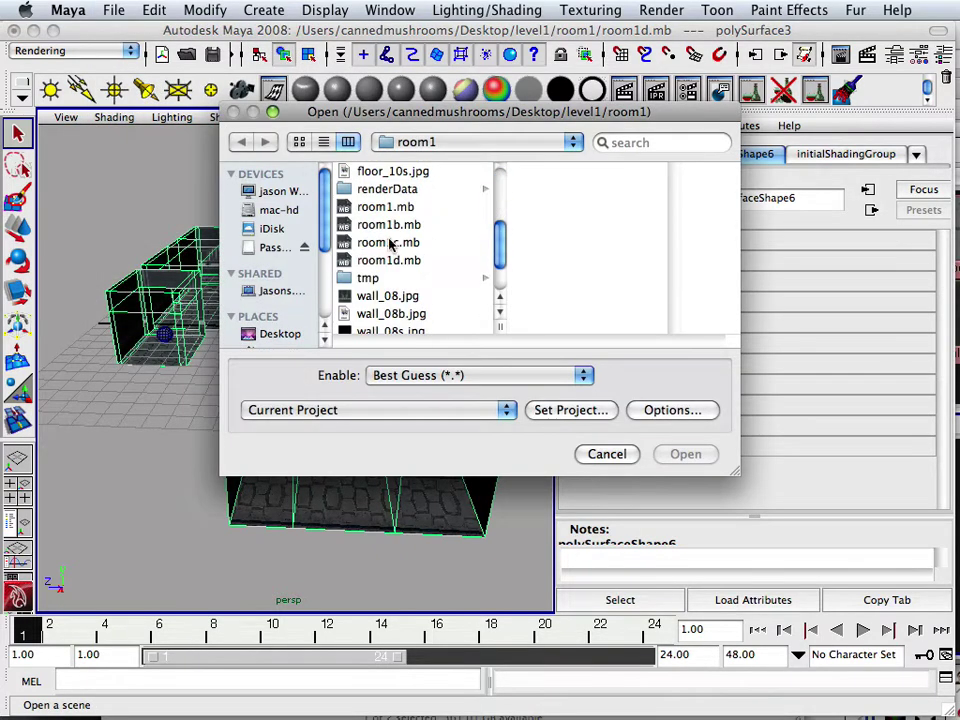
pyautogui.click(385, 226)
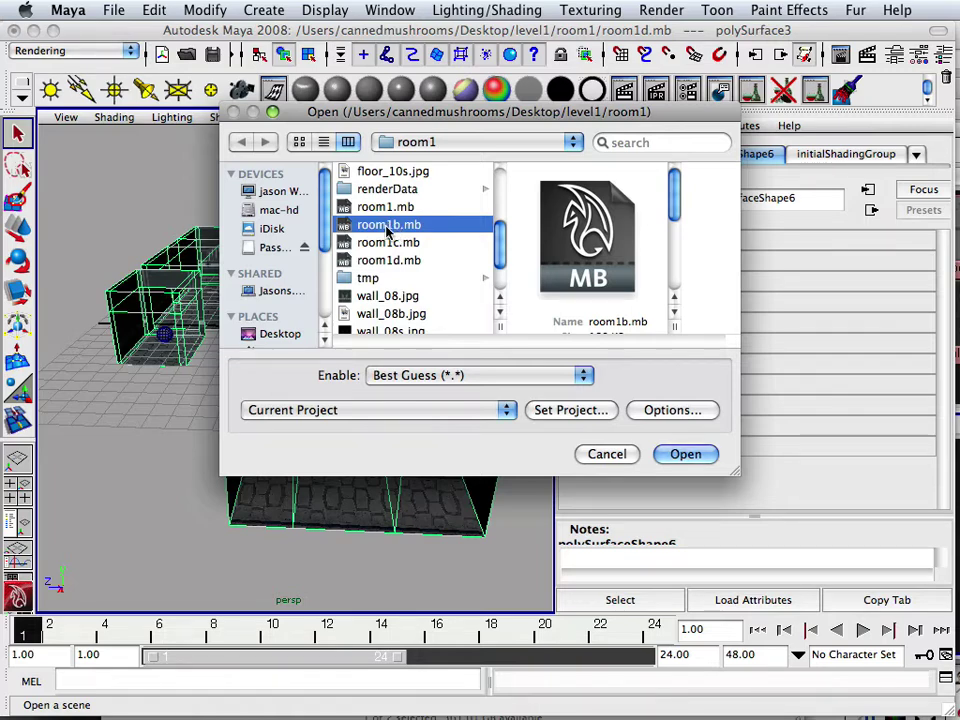
pyautogui.doubleClick(359, 226)
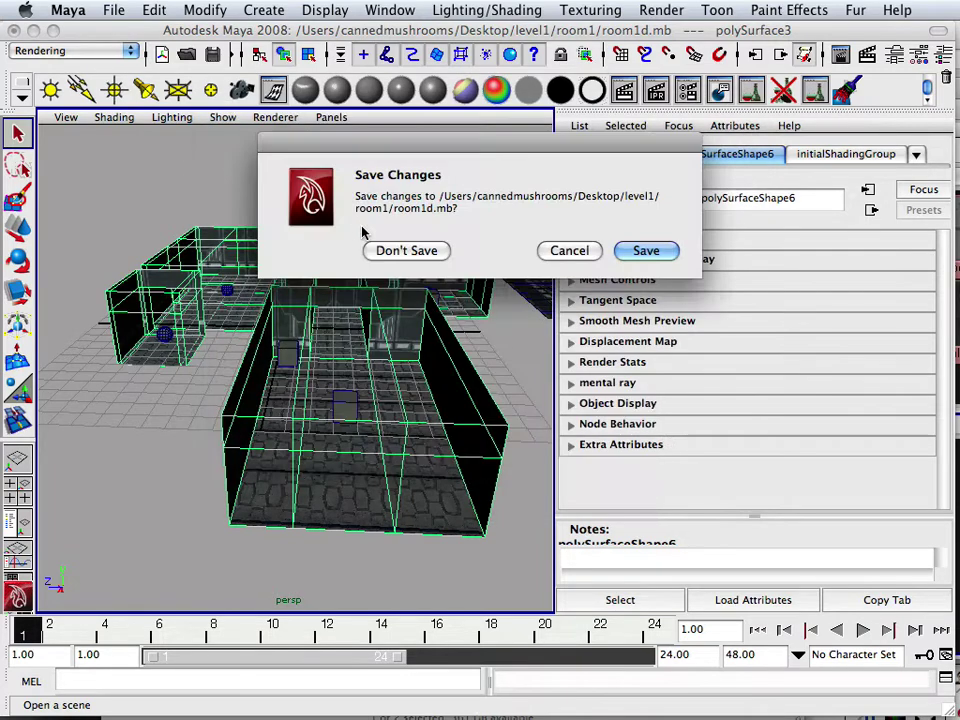
pyautogui.click(433, 252)
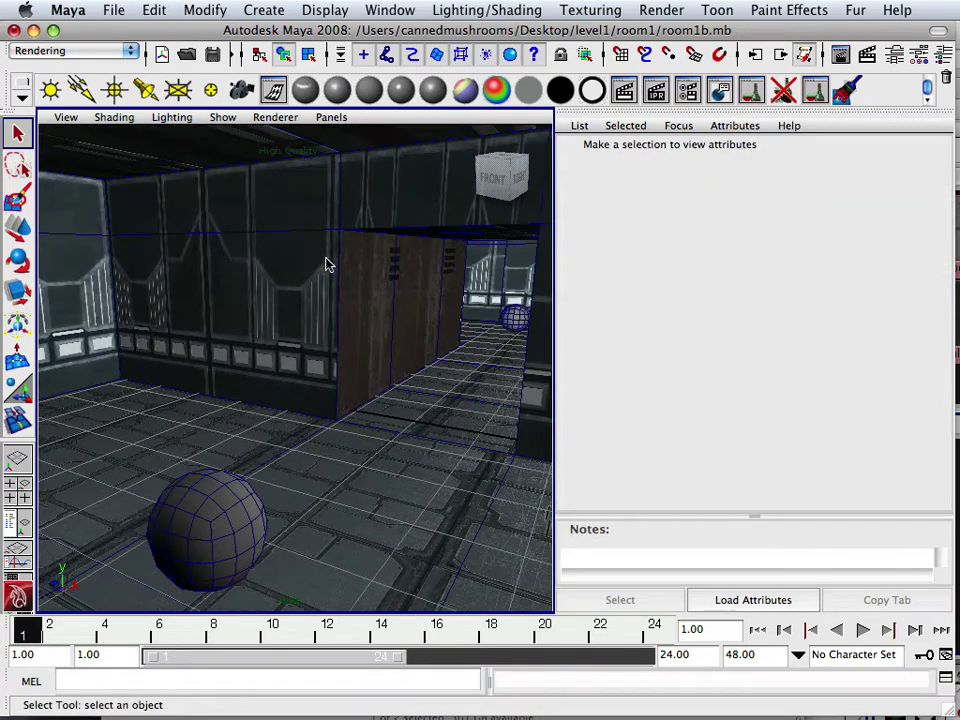
# Save the scene as room1d.mb in the room1 folder, replacing the existing file
pyautogui.click(405, 293)
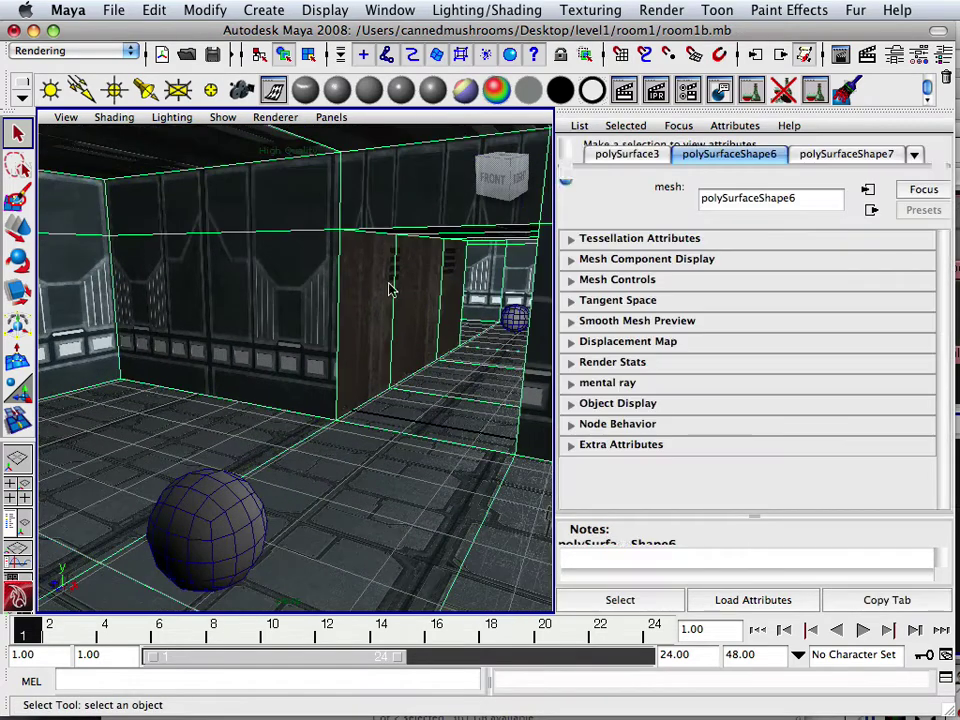
pyautogui.click(68, 10)
pyautogui.moveTo(113, 10)
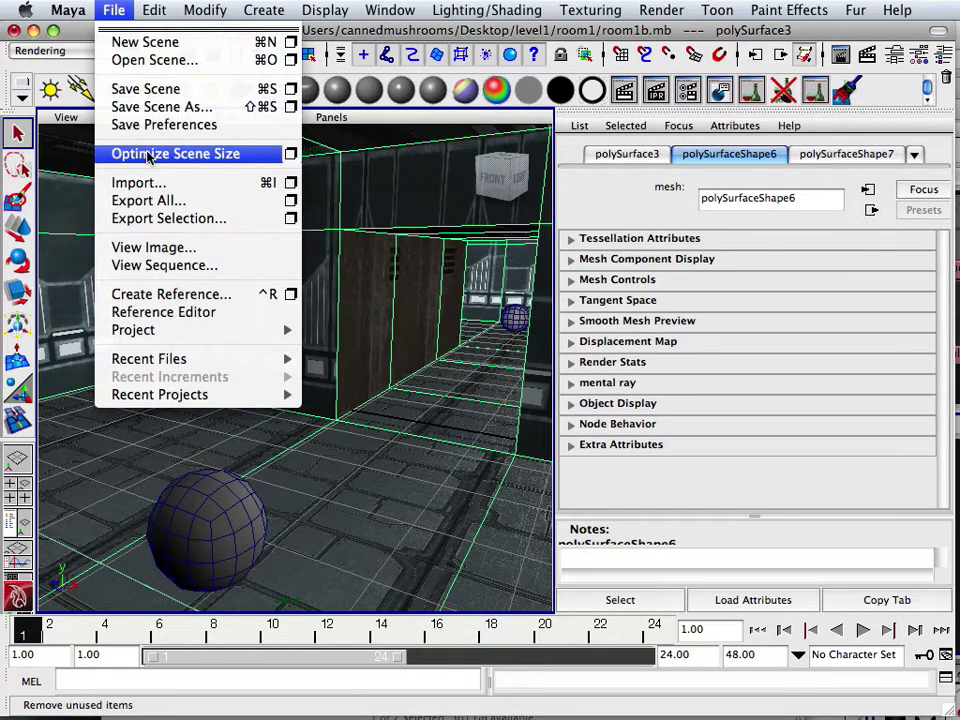
pyautogui.click(205, 108)
pyautogui.scroll(-2, 384, 272)
pyautogui.scroll(3, 364, 272)
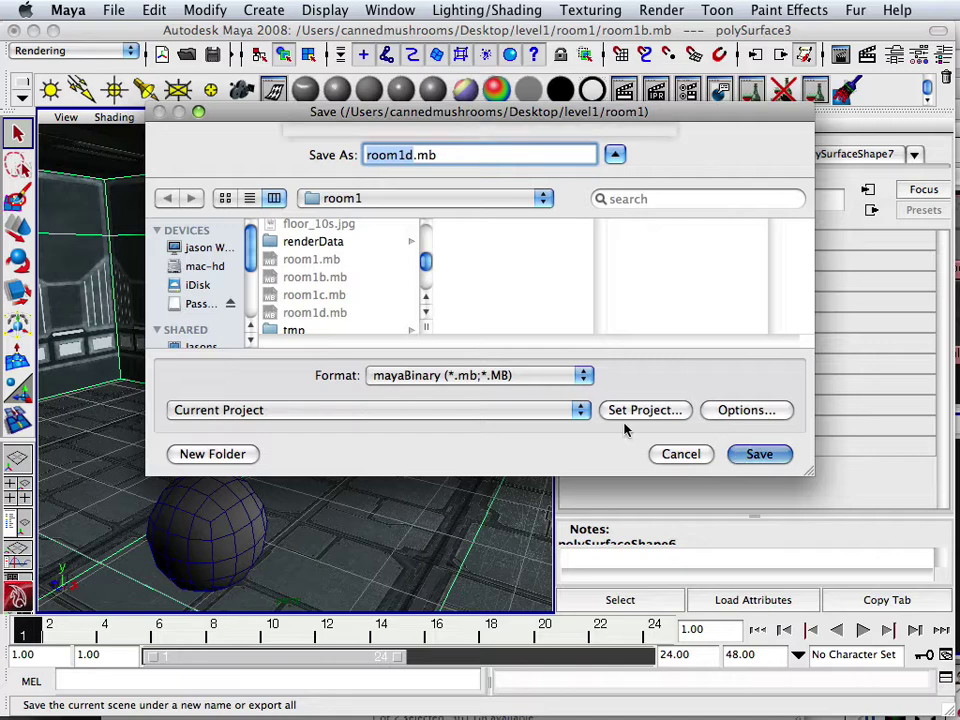
pyautogui.click(735, 456)
pyautogui.click(591, 238)
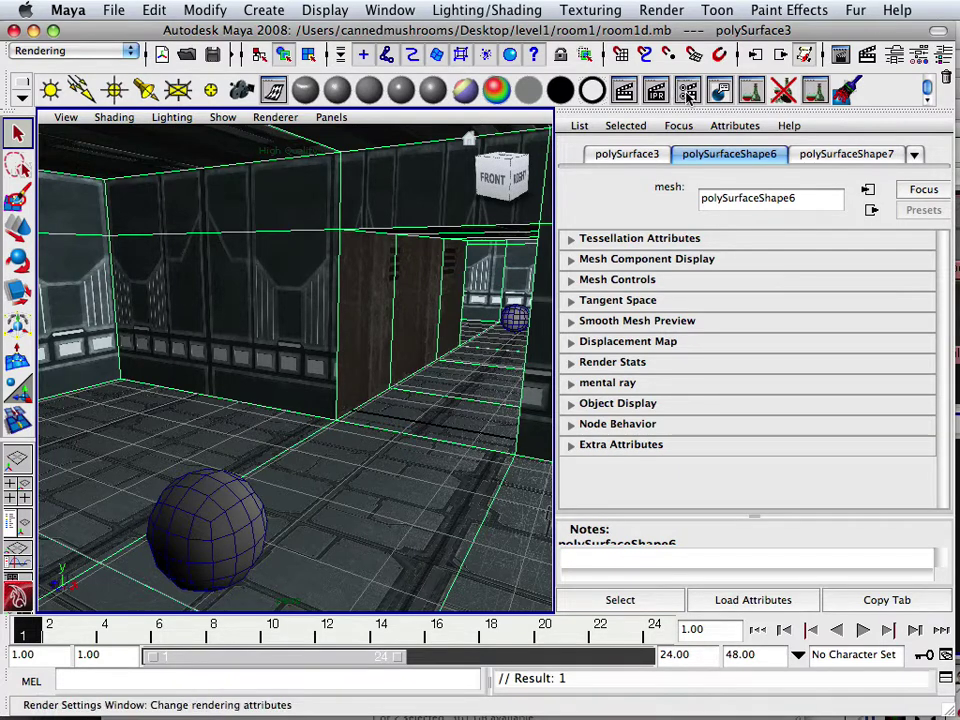
# In the Outliner, select spotLight1 and pointLight1 through pointLight5
pyautogui.click(385, 10)
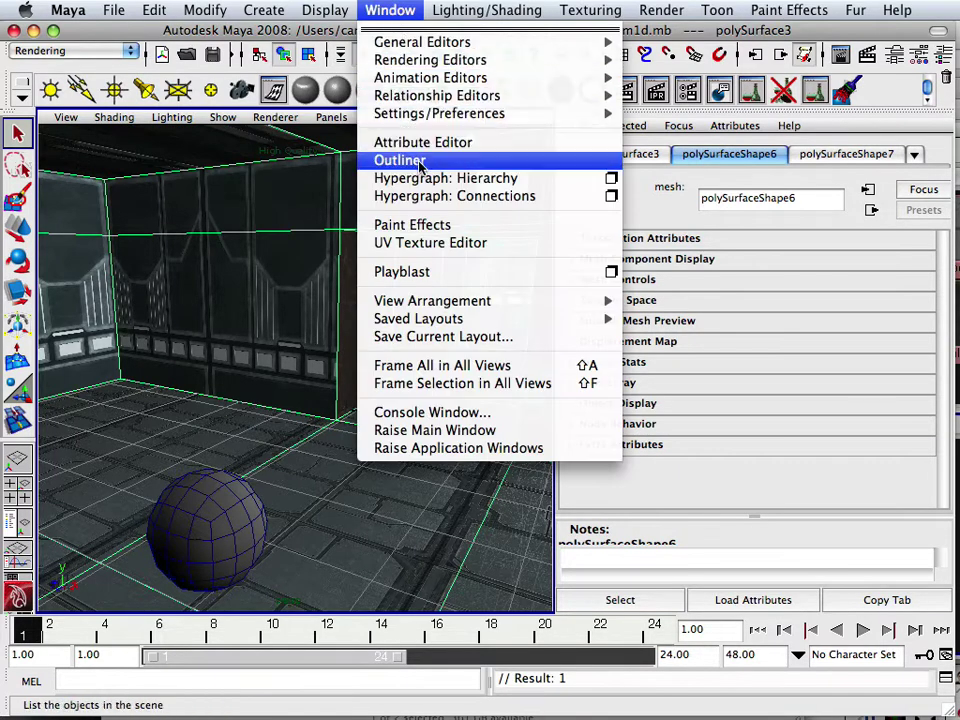
pyautogui.click(420, 168)
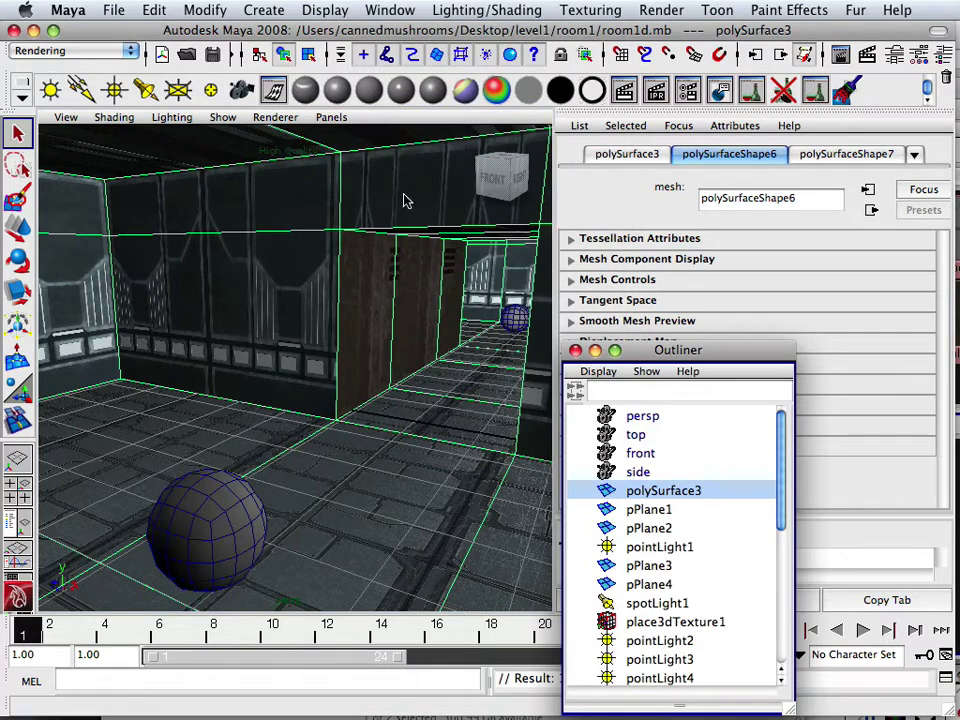
pyautogui.moveTo(637, 350); pyautogui.dragTo(320, 149)
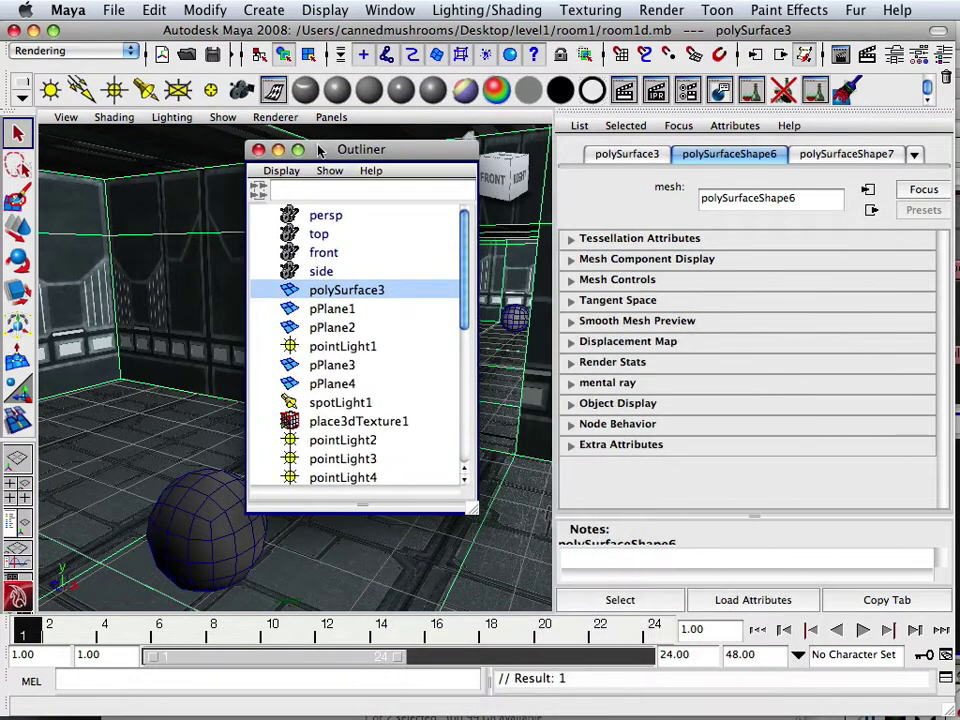
pyautogui.click(336, 346)
pyautogui.scroll(-3, 340, 370)
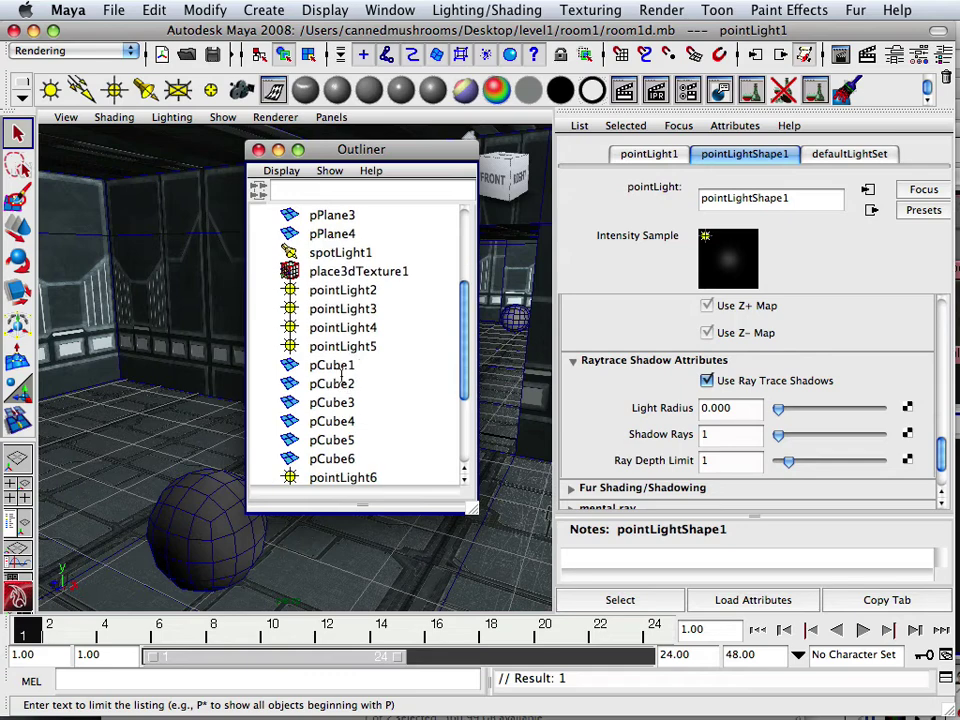
pyautogui.click(340, 290)
pyautogui.keyDown('ctrl'); pyautogui.click(338, 252); pyautogui.keyUp('ctrl')
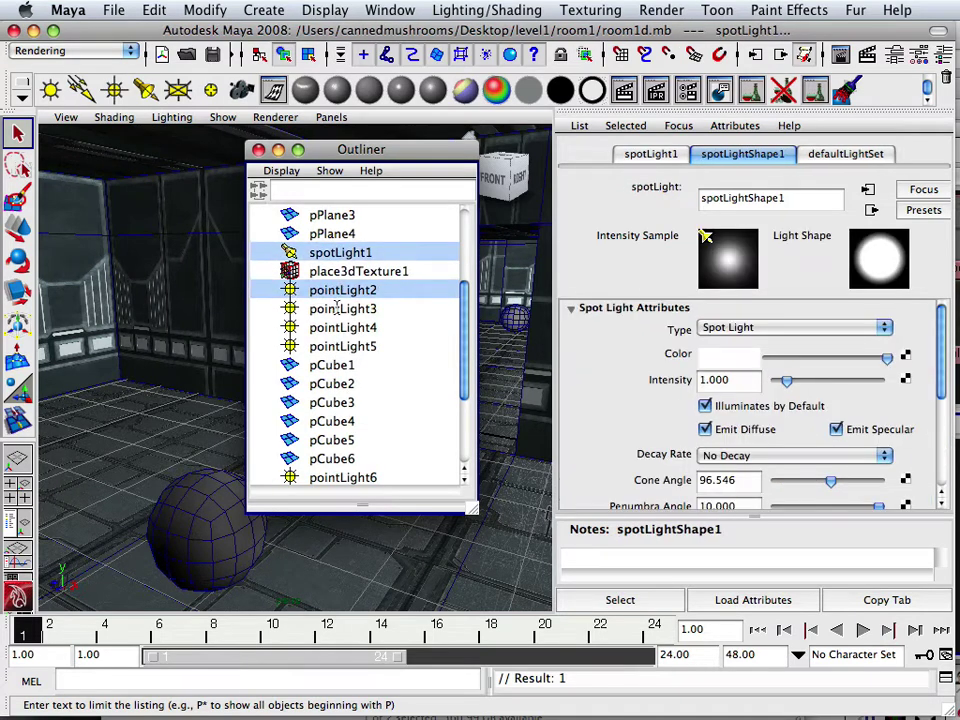
pyautogui.keyDown('ctrl'); pyautogui.click(343, 308); pyautogui.keyUp('ctrl')
pyautogui.keyDown('ctrl'); pyautogui.click(340, 327); pyautogui.keyUp('ctrl')
pyautogui.keyDown('ctrl'); pyautogui.click(340, 346); pyautogui.keyUp('ctrl')
# Add pointLight6–10 to the selection, delete all selected lights, and select the room mesh
pyautogui.scroll(-5, 333, 331)
pyautogui.keyDown('ctrl'); pyautogui.click(336, 290); pyautogui.keyUp('ctrl')
pyautogui.keyDown('ctrl'); pyautogui.click(336, 308); pyautogui.keyUp('ctrl')
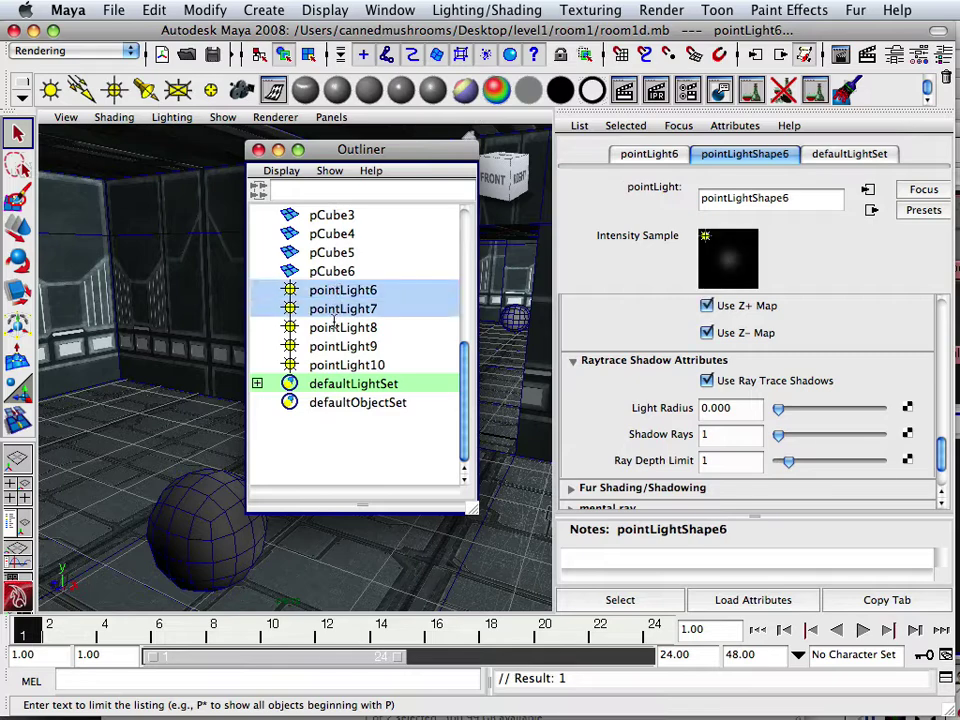
pyautogui.keyDown('ctrl'); pyautogui.click(336, 327); pyautogui.keyUp('ctrl')
pyautogui.keyDown('ctrl'); pyautogui.click(334, 346); pyautogui.keyUp('ctrl')
pyautogui.keyDown('ctrl'); pyautogui.click(337, 364); pyautogui.keyUp('ctrl')
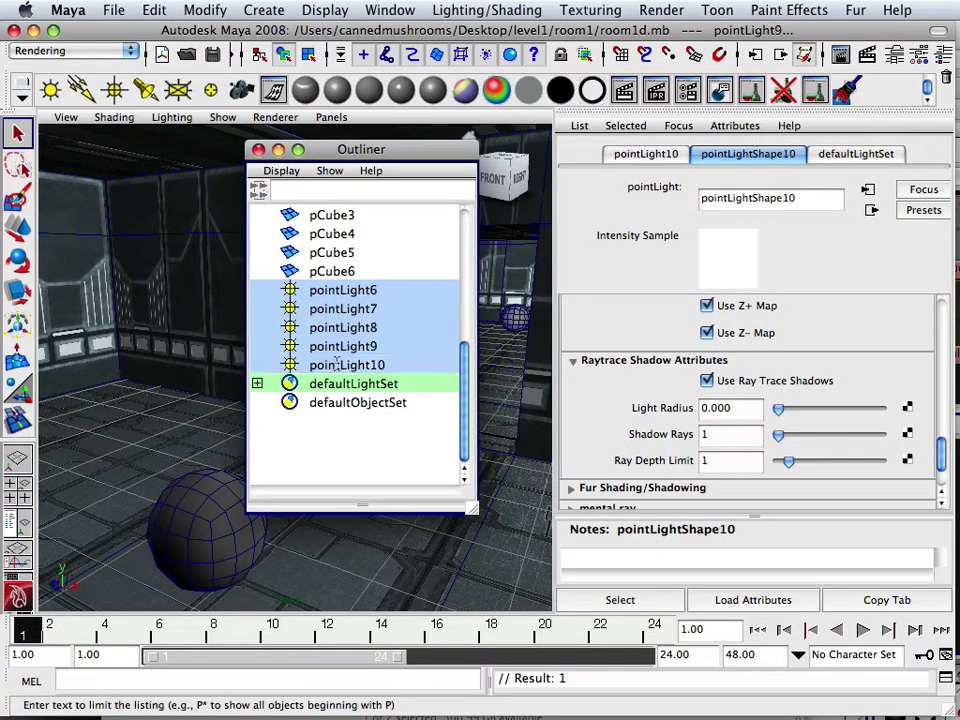
pyautogui.press('Delete')
pyautogui.click(189, 236)
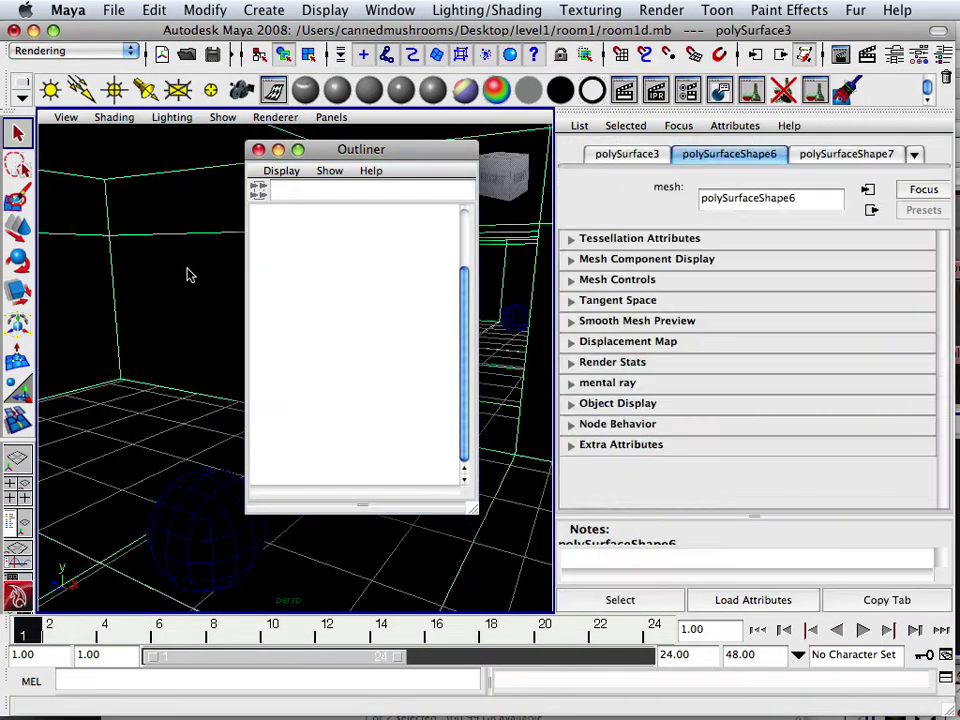
# Delete the room mesh's construction history
pyautogui.click(153, 10)
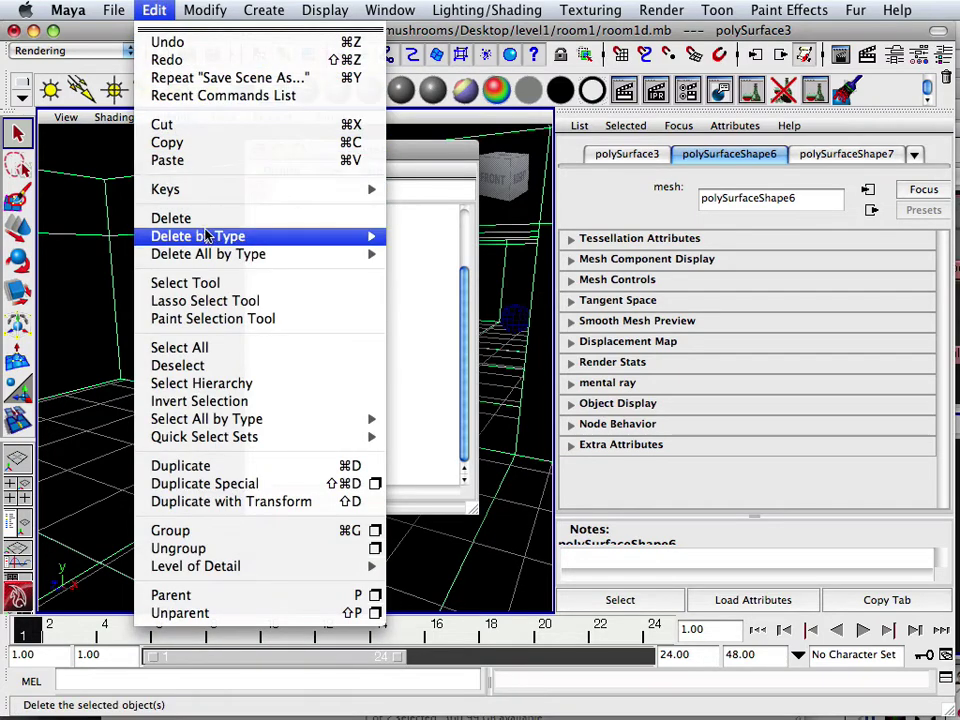
pyautogui.moveTo(205, 236)
pyautogui.click(428, 248)
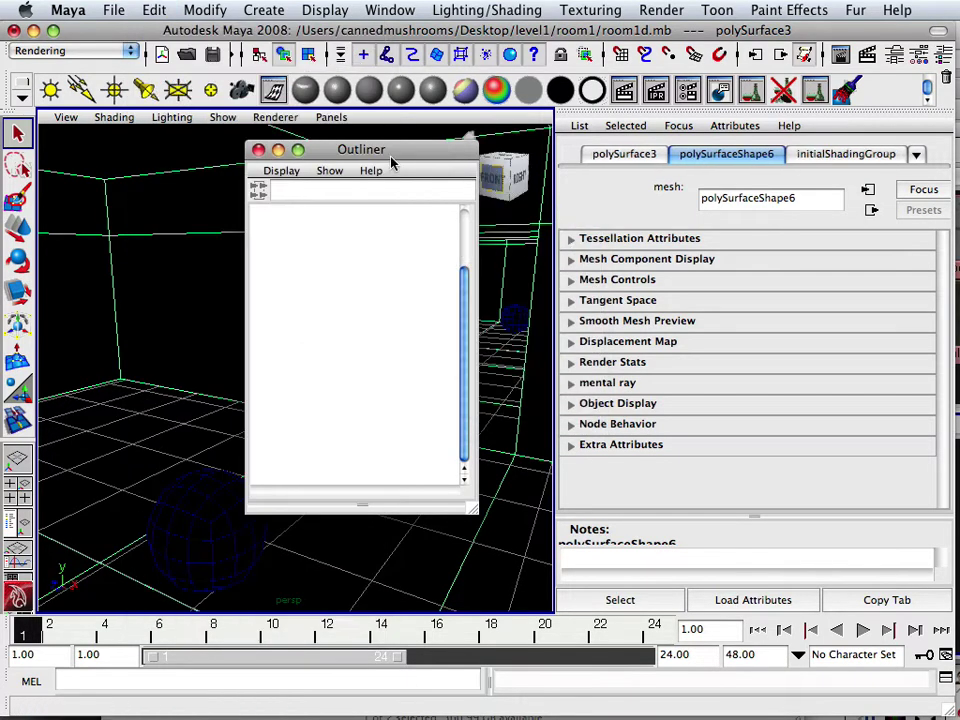
pyautogui.moveTo(390, 161); pyautogui.dragTo(602, 366)
# Set the viewport to default lighting, textured display and Default Quality rendering
pyautogui.click(172, 117)
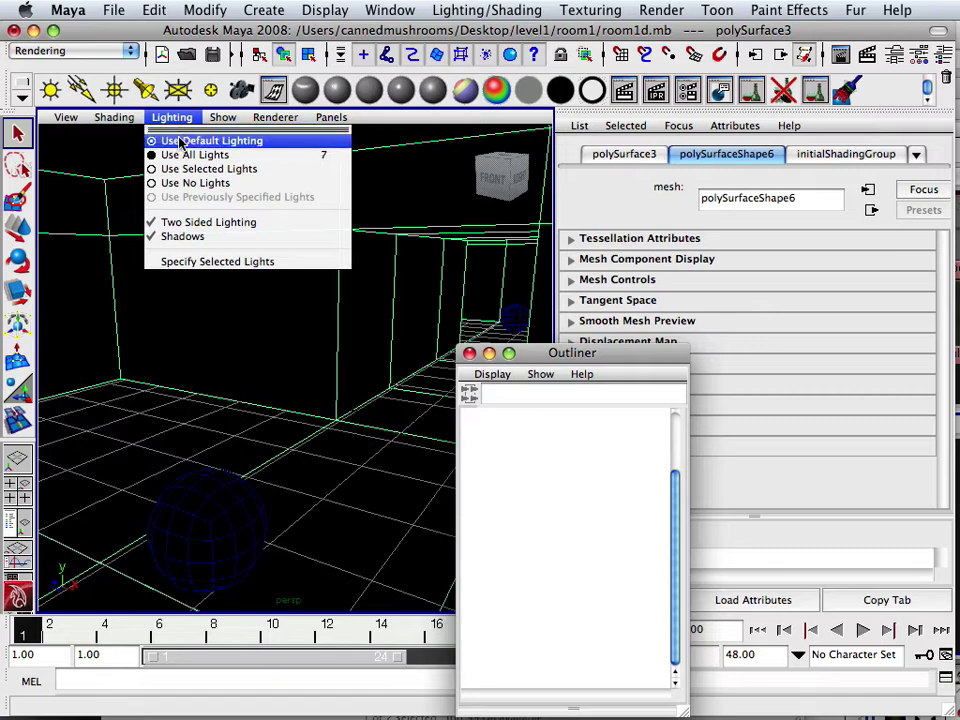
pyautogui.click(184, 141)
pyautogui.press('6')
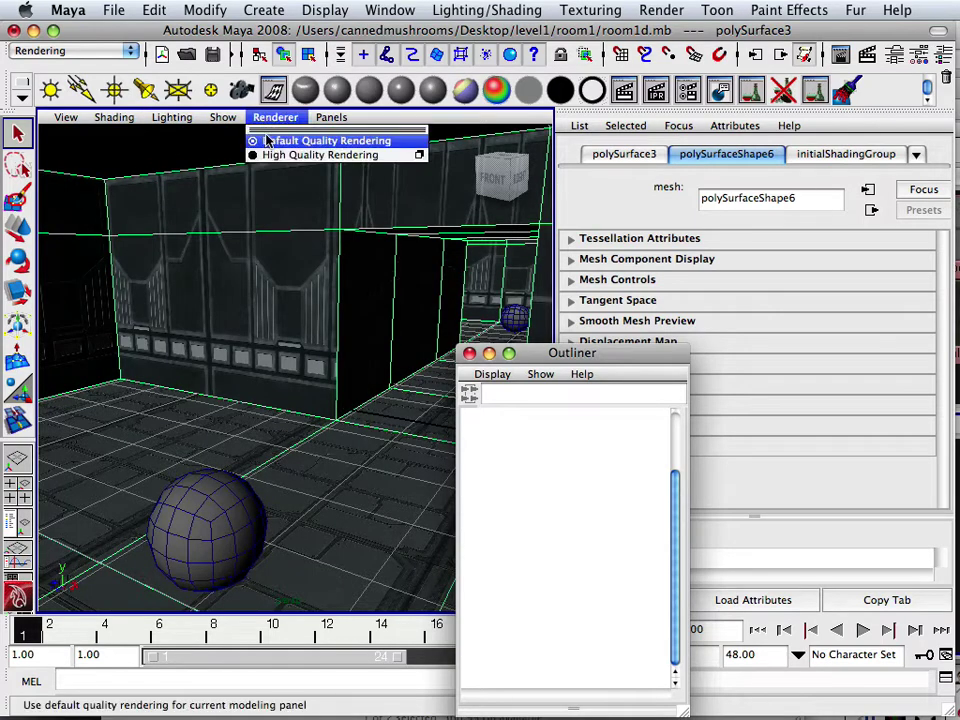
pyautogui.click(262, 137)
pyautogui.keyDown('alt'); pyautogui.moveTo(401, 259); pyautogui.dragTo(422, 259); pyautogui.keyUp('alt')
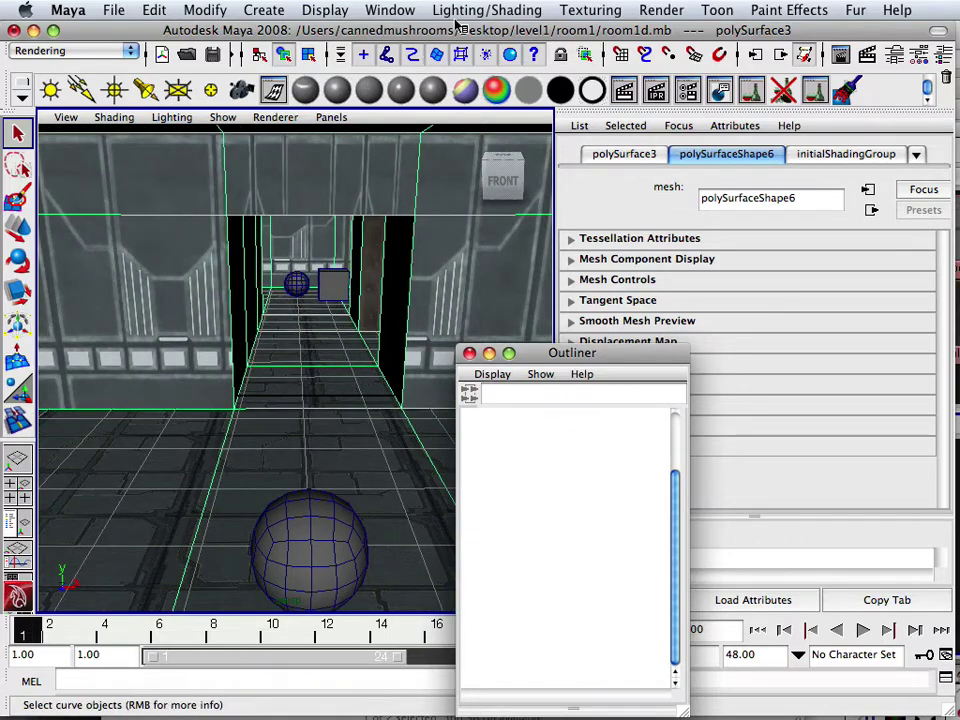
# Look through the Lighting/Shading and Window menus for the Hypershade editor
pyautogui.click(487, 10)
pyautogui.moveTo(511, 128)
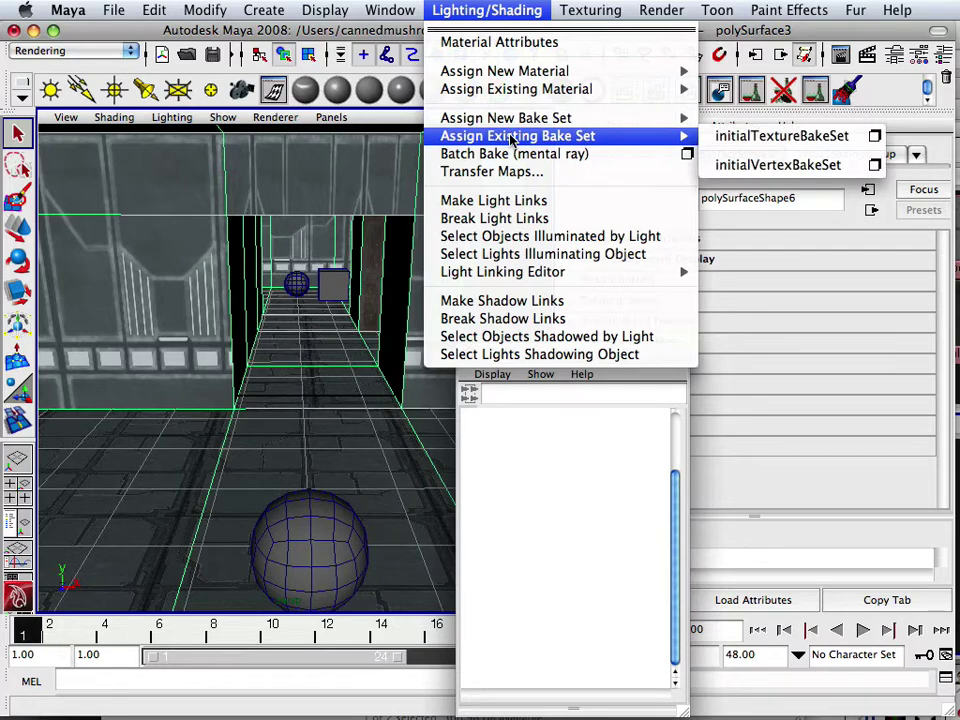
pyautogui.moveTo(345, 8)
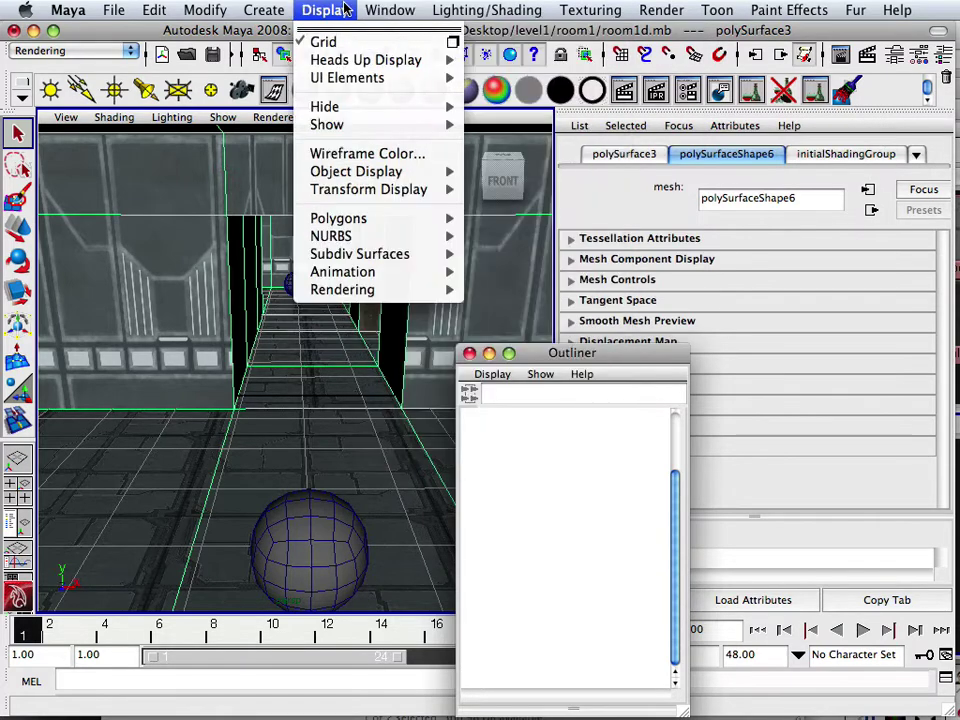
pyautogui.moveTo(395, 10)
pyautogui.moveTo(404, 62)
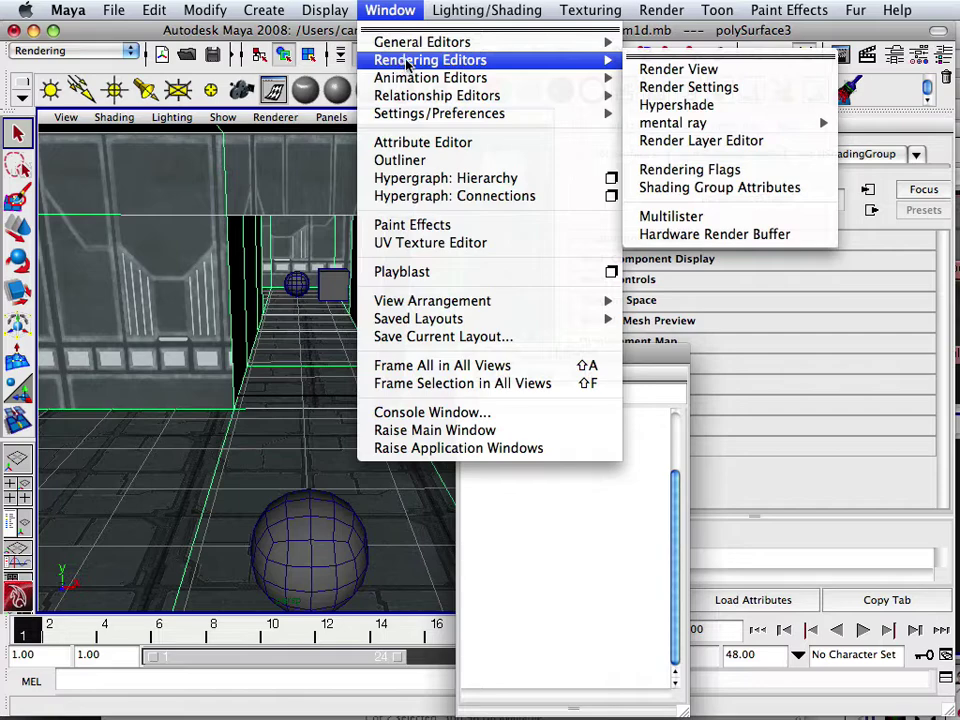
# Open the Hypershade, show the Materials tab, and graph floor2's shading network
pyautogui.click(660, 105)
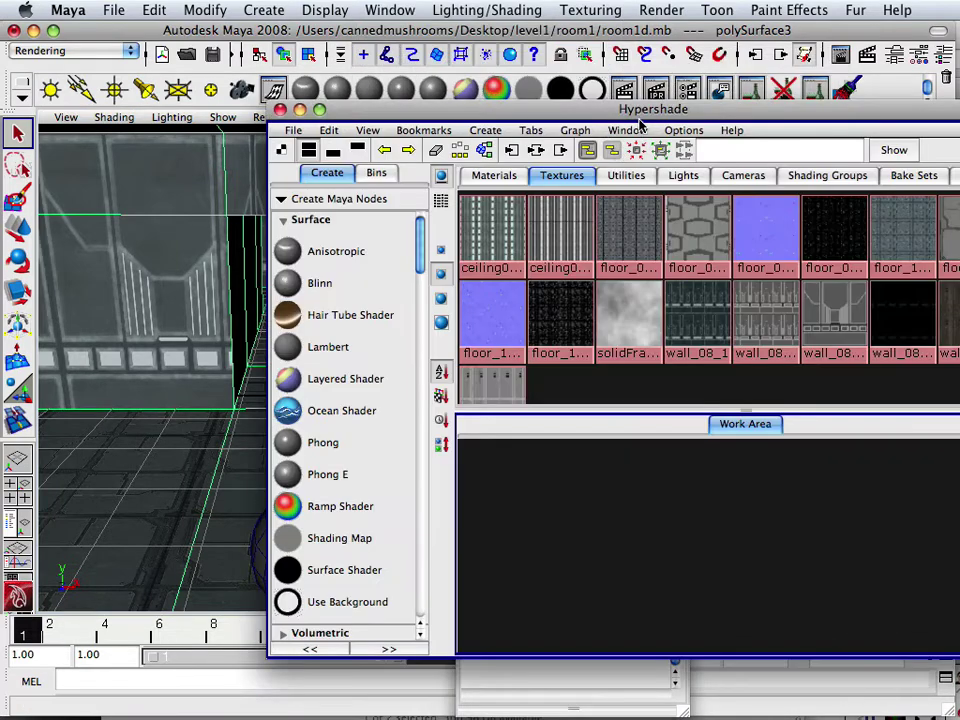
pyautogui.moveTo(637, 118); pyautogui.dragTo(310, 71)
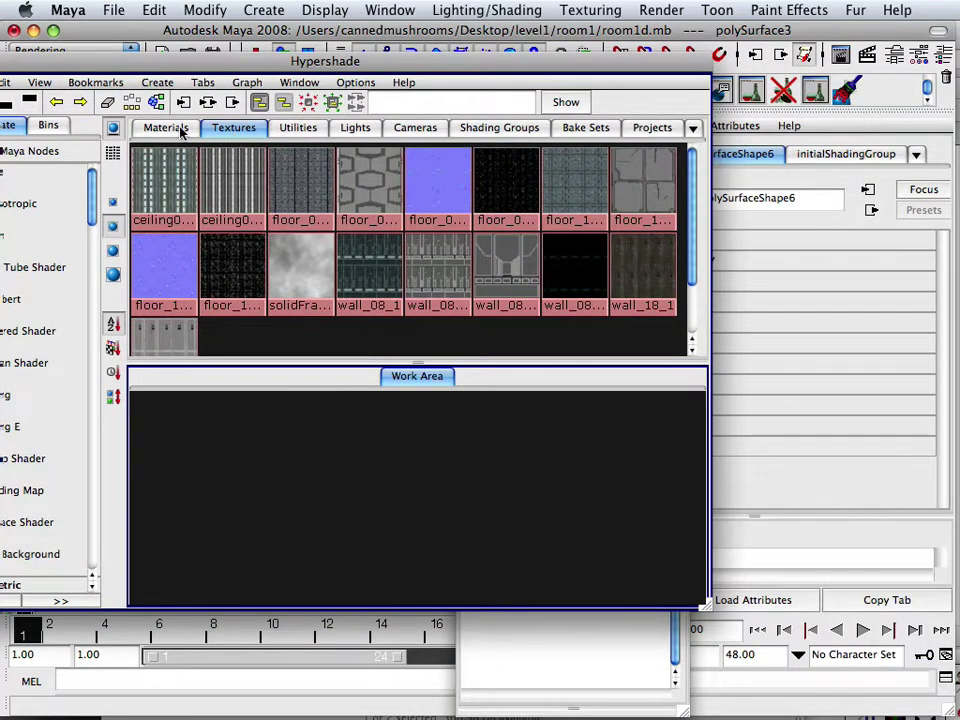
pyautogui.click(166, 128)
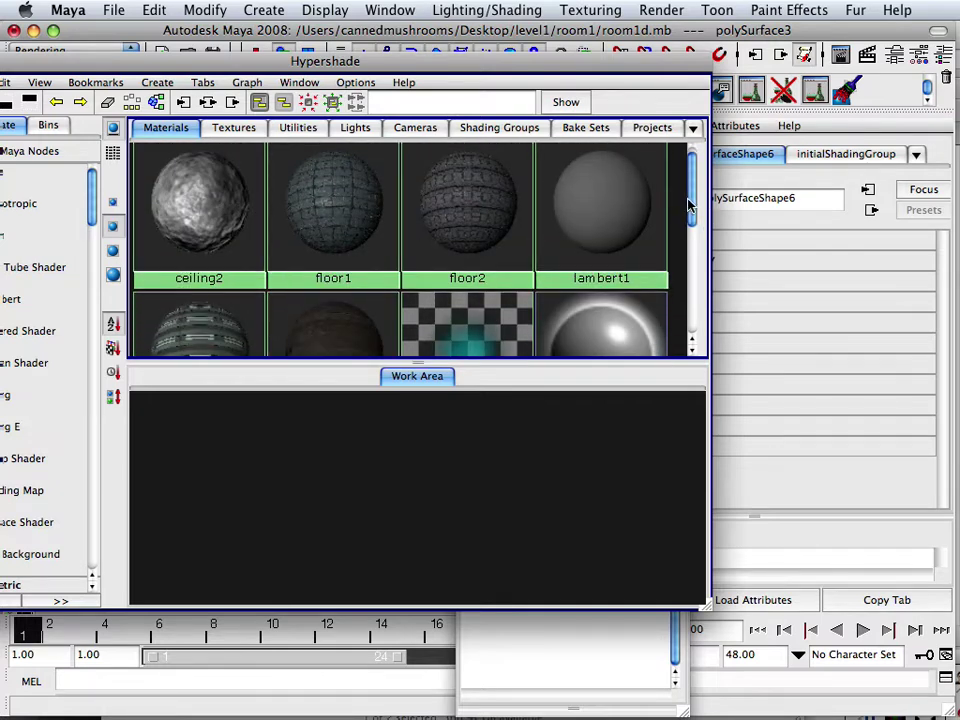
pyautogui.scroll(1, 690, 205)
pyautogui.click(465, 207)
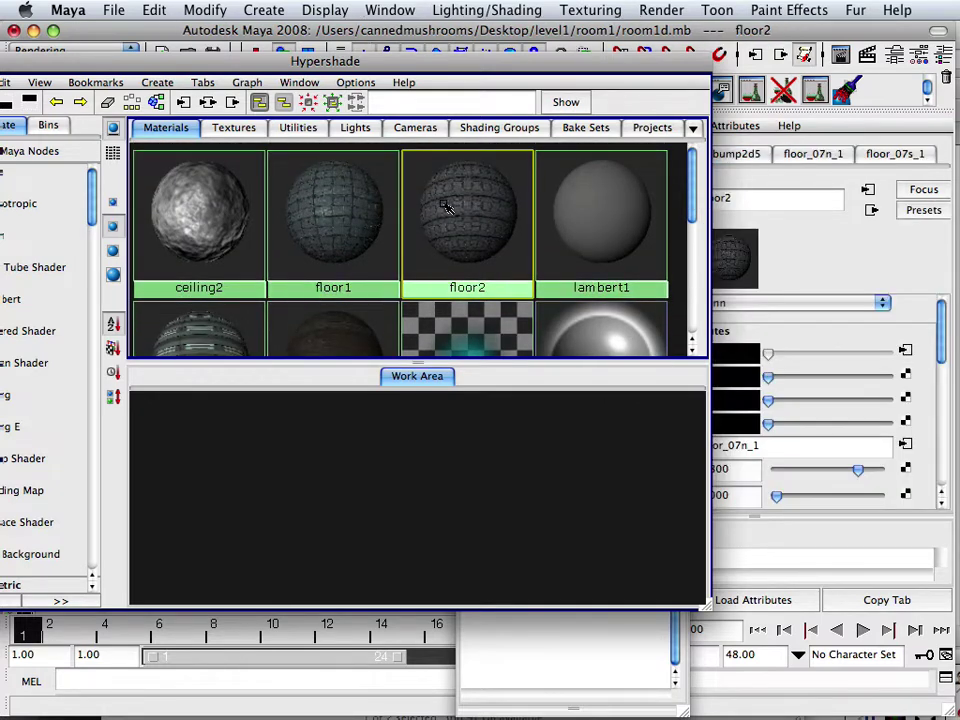
pyautogui.moveTo(328, 65); pyautogui.dragTo(393, 75)
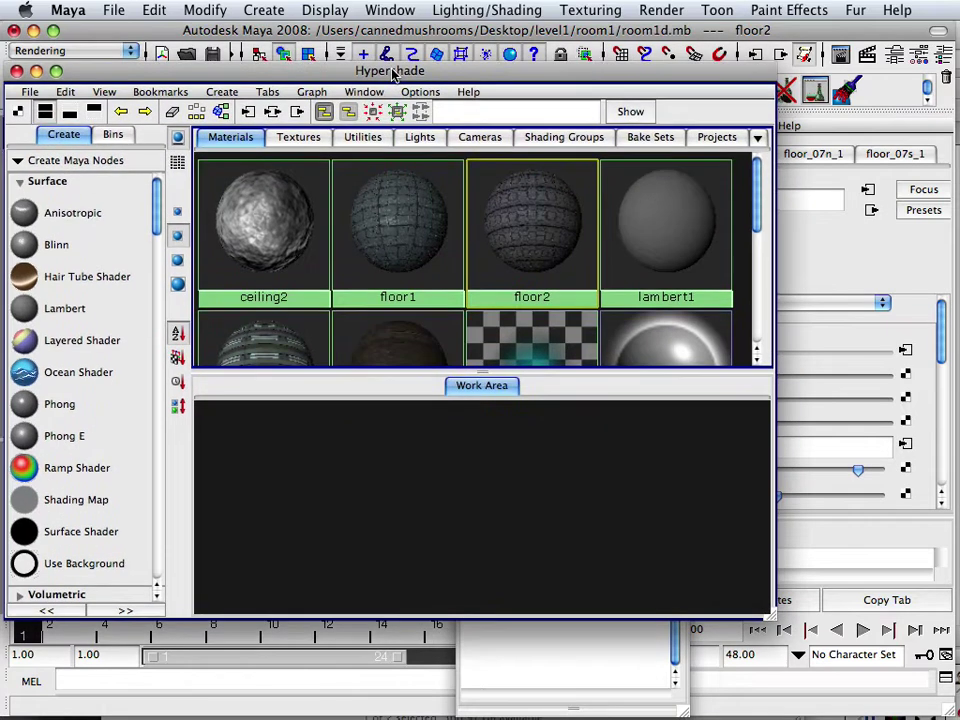
pyautogui.click(272, 112)
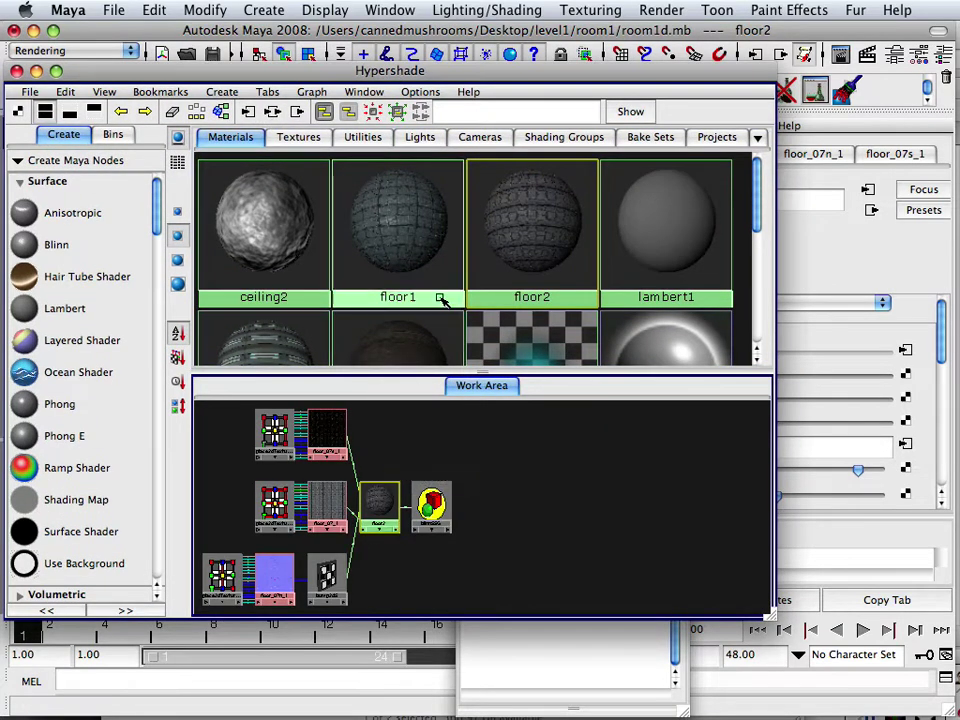
pyautogui.click(400, 300)
pyautogui.click(298, 137)
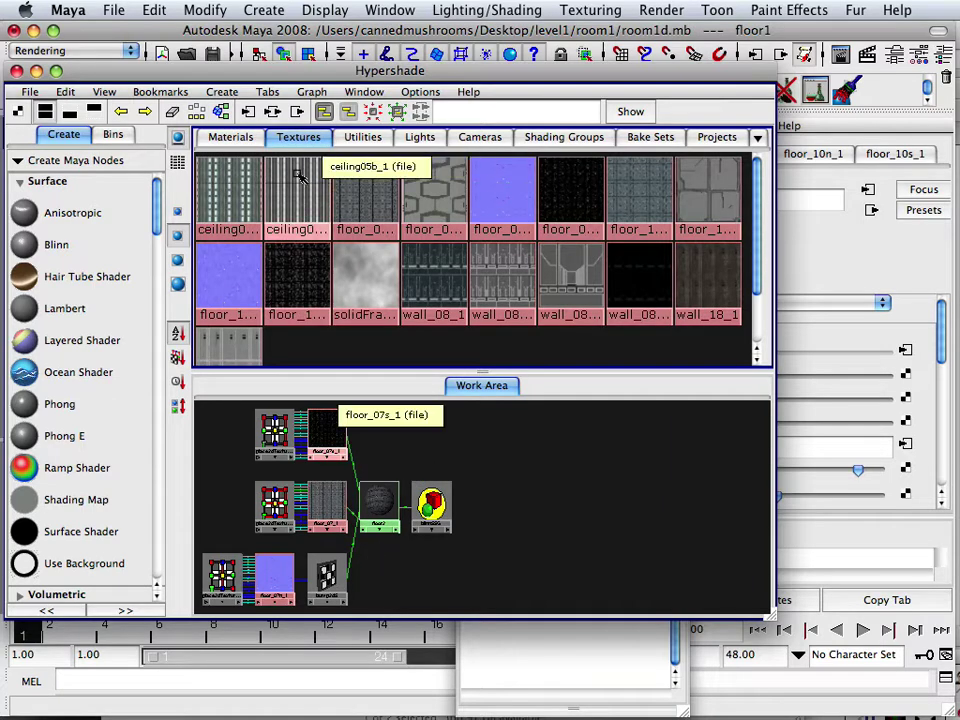
pyautogui.click(230, 137)
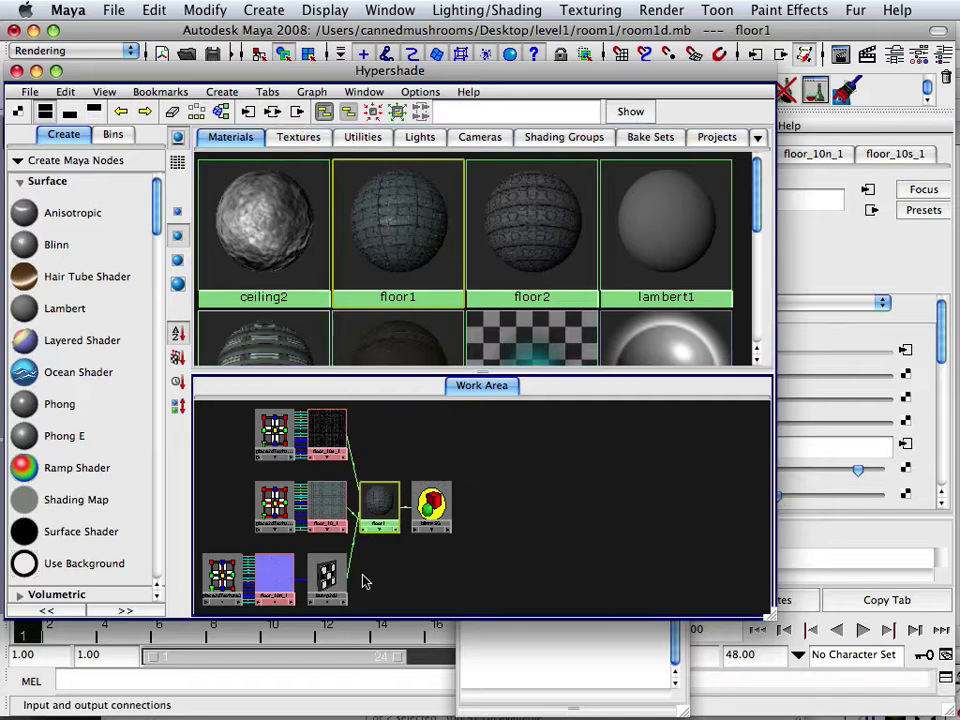
# Delete the place2dTexture, file and bump2d nodes from floor1 and floor2
pyautogui.moveTo(368, 583); pyautogui.dragTo(197, 608)
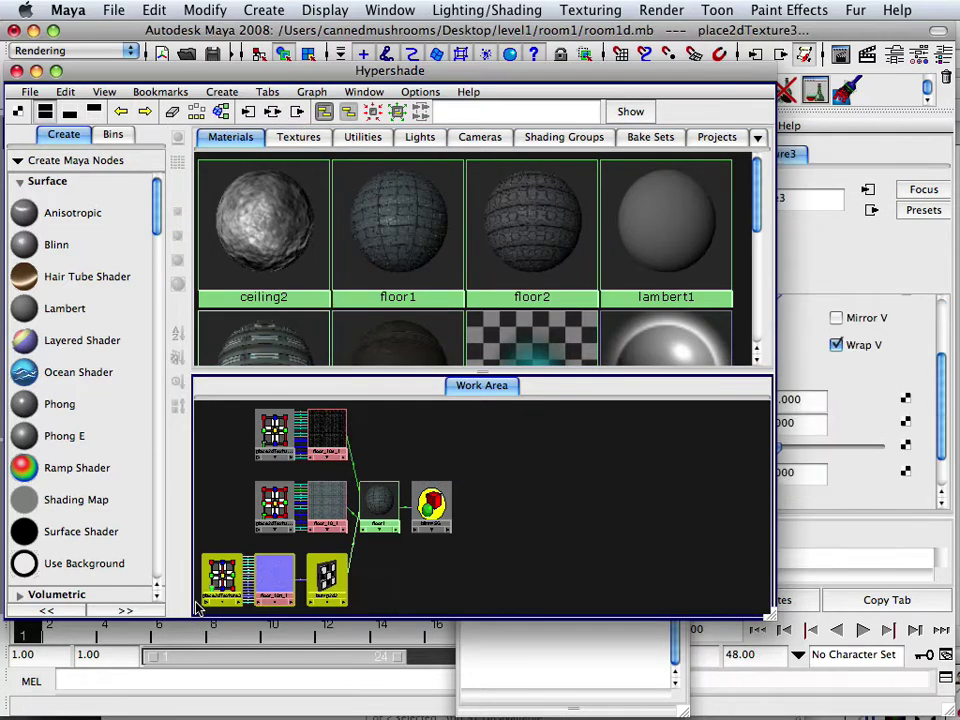
pyautogui.press('Delete')
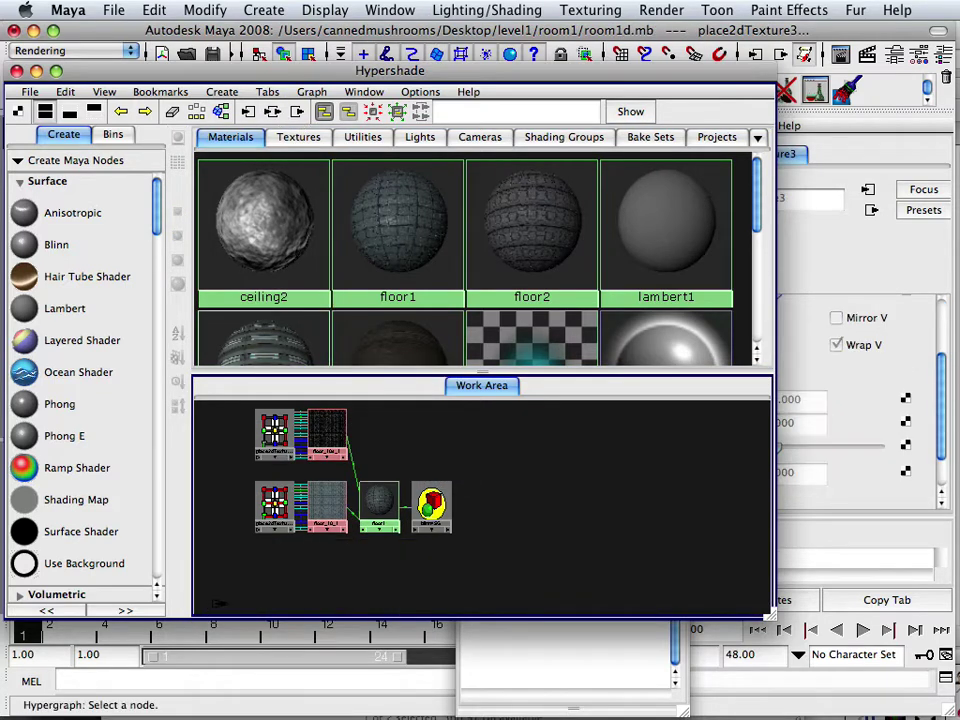
pyautogui.click(497, 221)
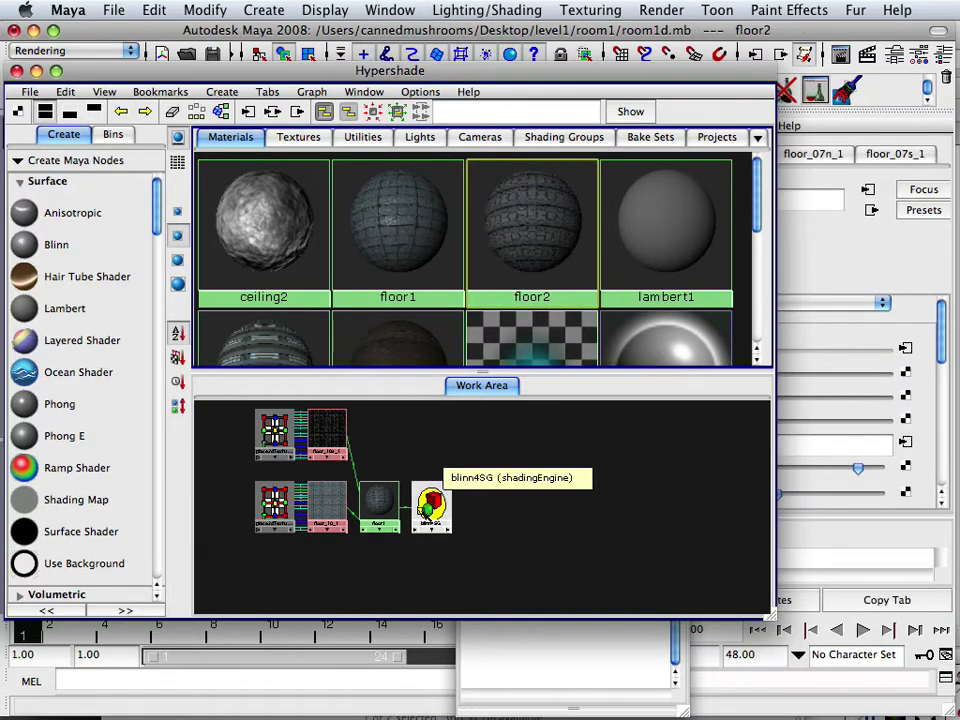
pyautogui.click(275, 113)
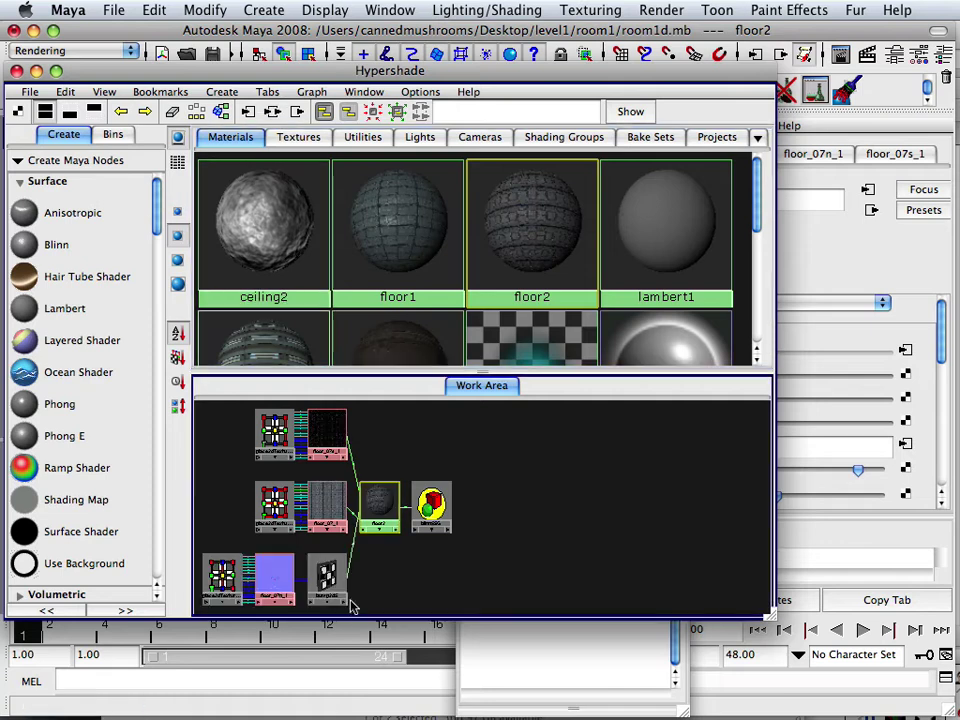
pyautogui.moveTo(391, 585); pyautogui.dragTo(271, 598)
pyautogui.moveTo(183, 617); pyautogui.dragTo(183, 617)
pyautogui.press('Delete')
# Delete the three bump nodes from the lambert3 and lambert4 networks
pyautogui.scroll(-3, 651, 252)
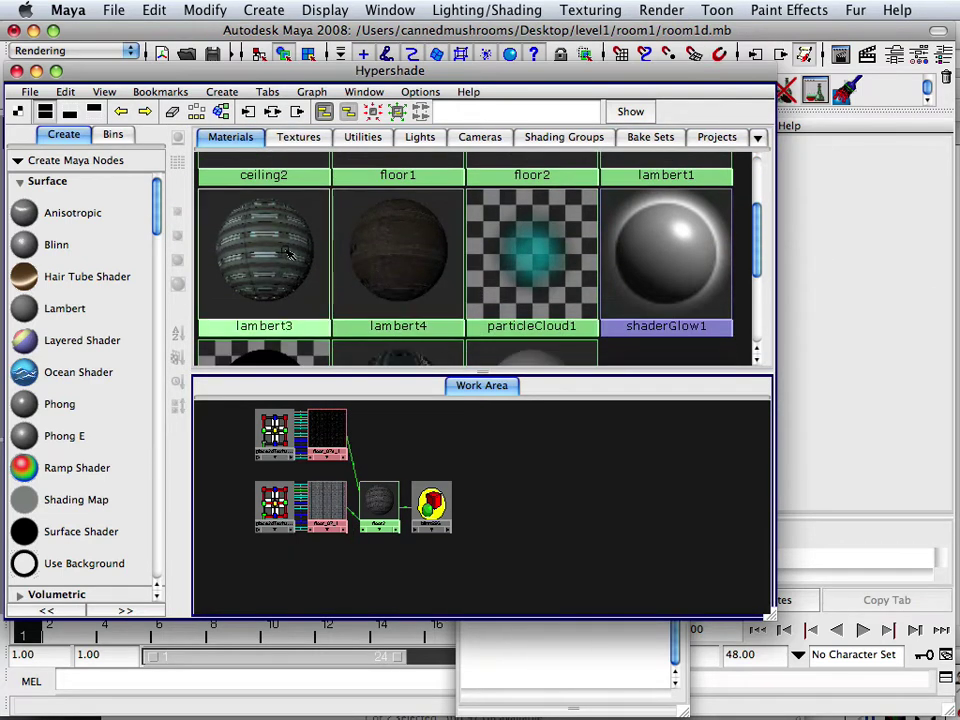
pyautogui.click(262, 245)
pyautogui.click(272, 111)
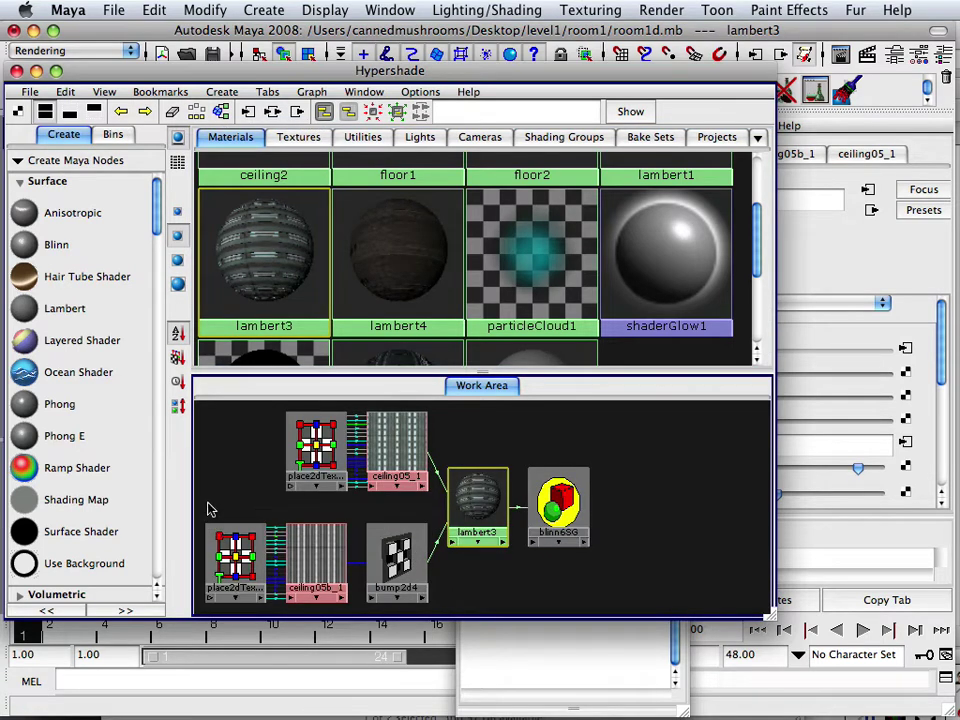
pyautogui.moveTo(207, 499); pyautogui.dragTo(255, 591)
pyautogui.moveTo(404, 630); pyautogui.dragTo(420, 600)
pyautogui.press('Delete')
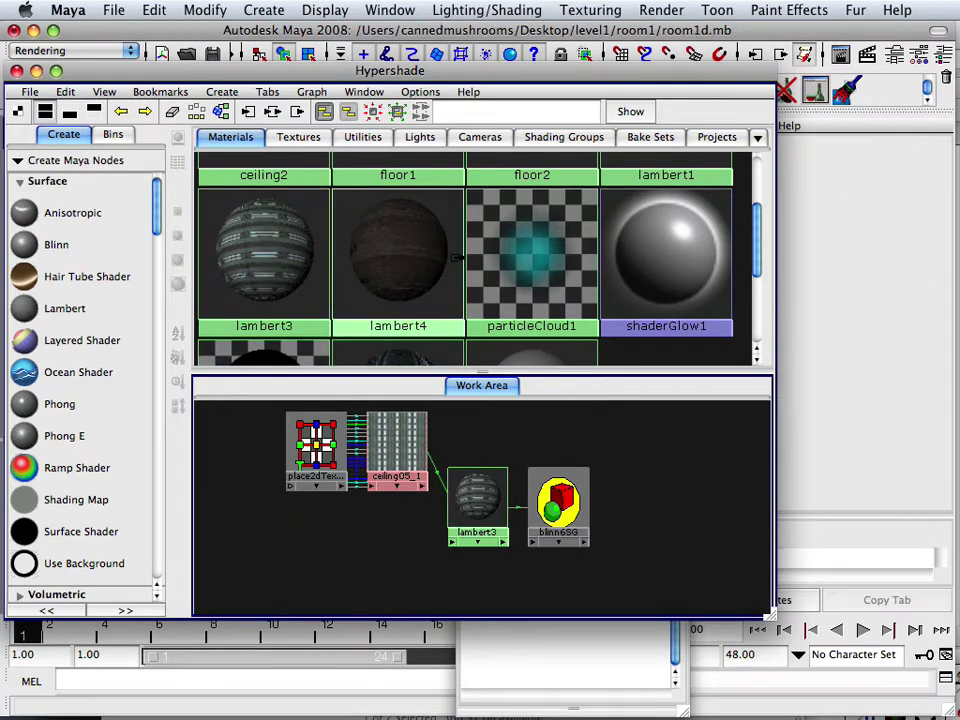
pyautogui.click(349, 195)
pyautogui.click(273, 114)
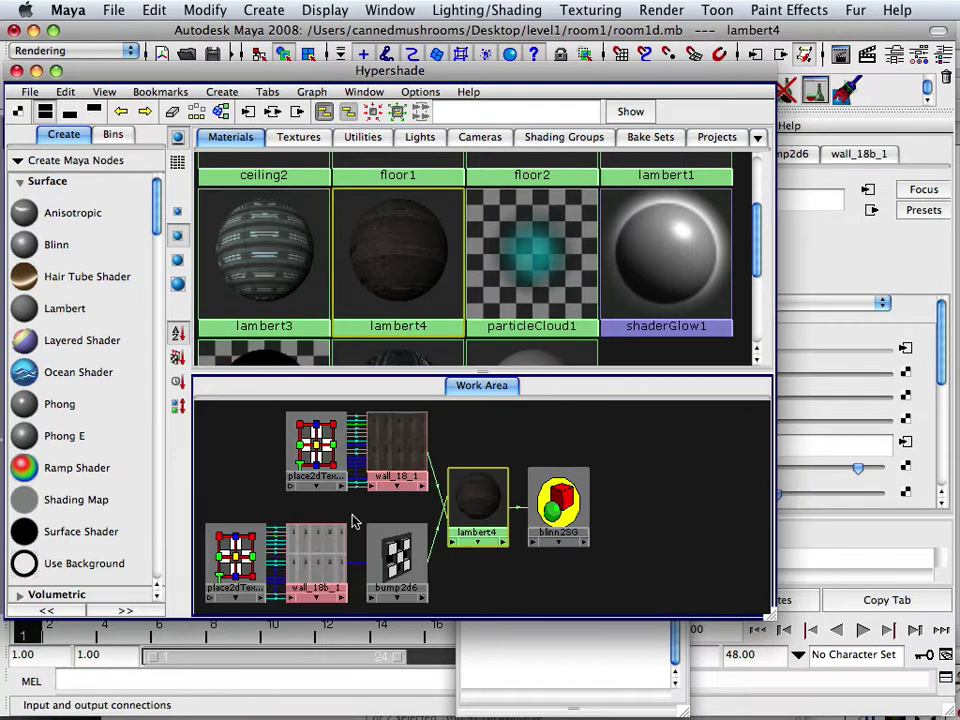
pyautogui.moveTo(229, 520); pyautogui.dragTo(407, 611)
pyautogui.press('Delete')
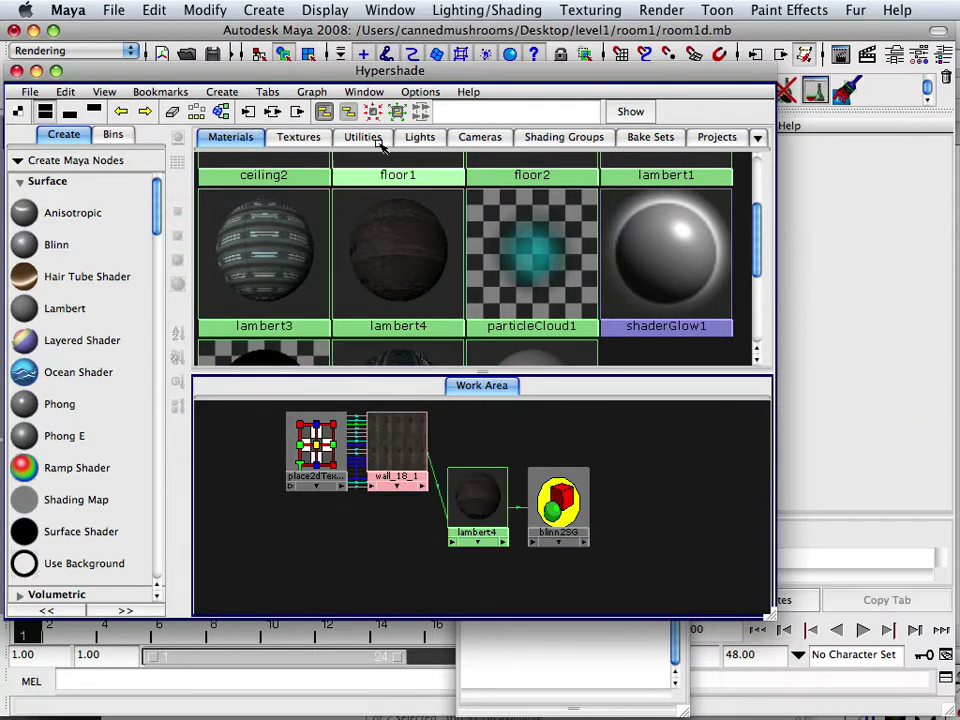
# Graph wall1's network and delete its three bump nodes
pyautogui.scroll(-4, 465, 295)
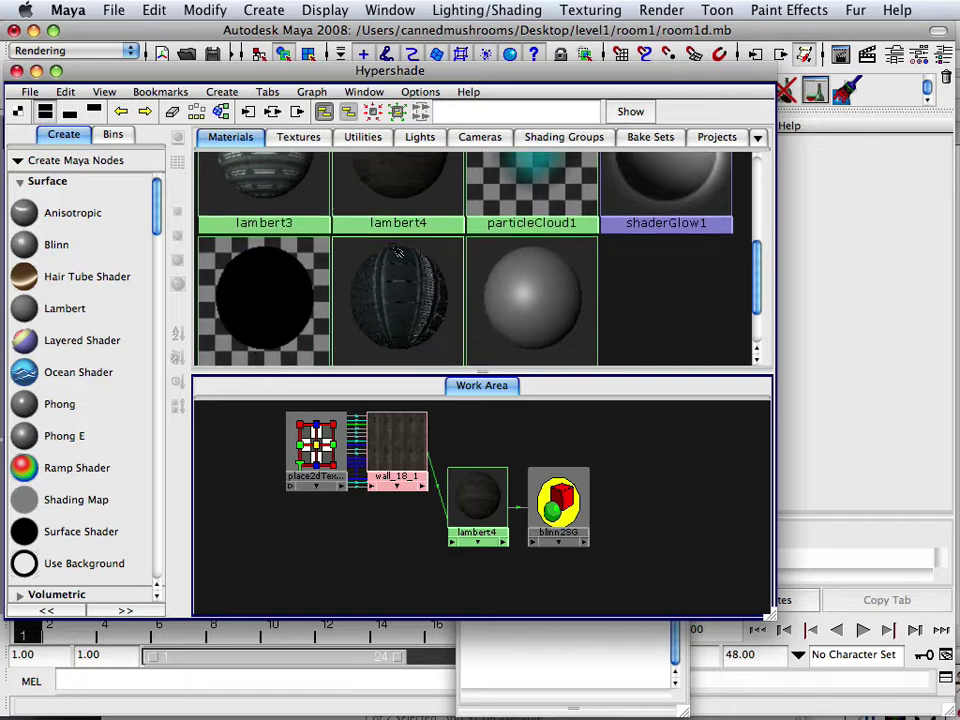
pyautogui.click(370, 188)
pyautogui.click(379, 310)
pyautogui.click(273, 114)
pyautogui.moveTo(209, 556); pyautogui.dragTo(345, 618)
pyautogui.press('Delete')
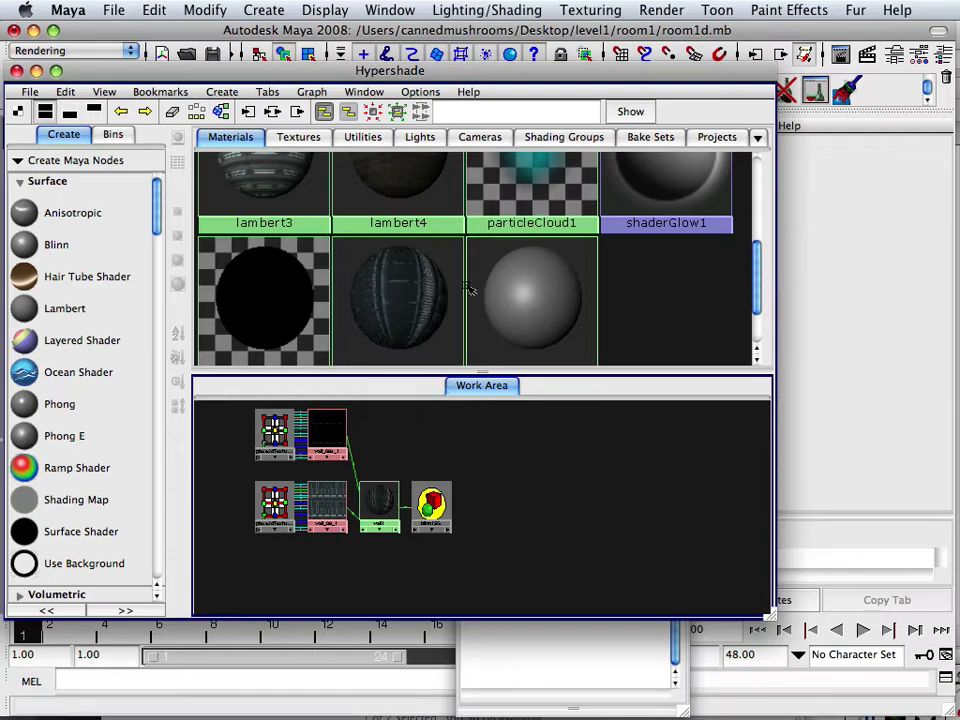
pyautogui.scroll(8, 463, 289)
pyautogui.moveTo(461, 69); pyautogui.dragTo(312, 48)
# Change the floor1 and wall1 material types to Lambert
pyautogui.click(739, 303)
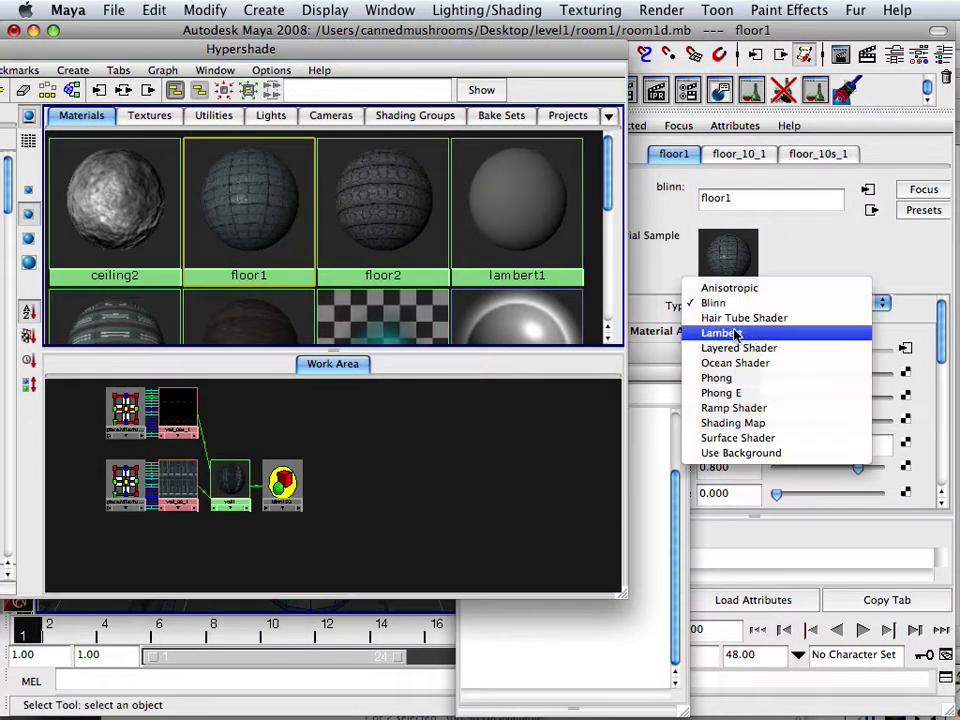
pyautogui.click(722, 333)
pyautogui.click(410, 218)
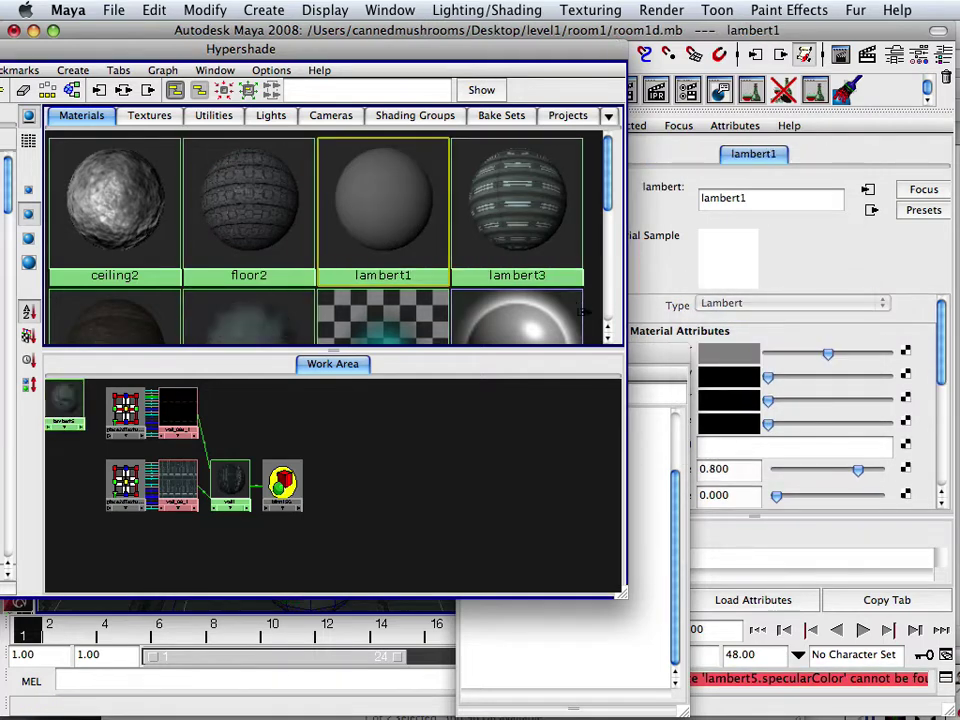
pyautogui.click(517, 210)
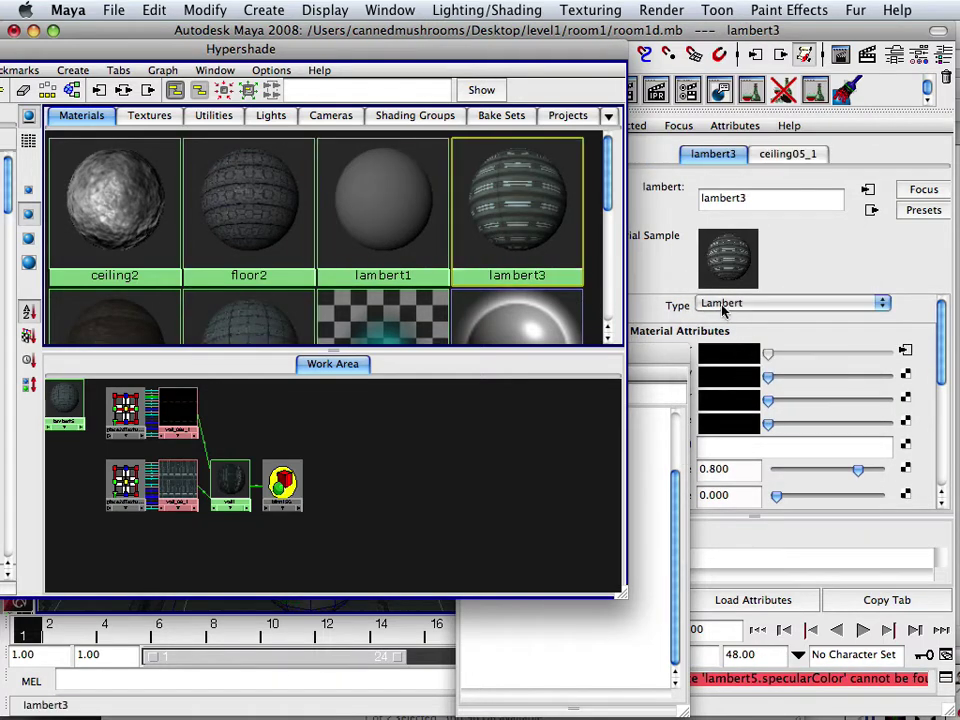
pyautogui.scroll(-1, 236, 266)
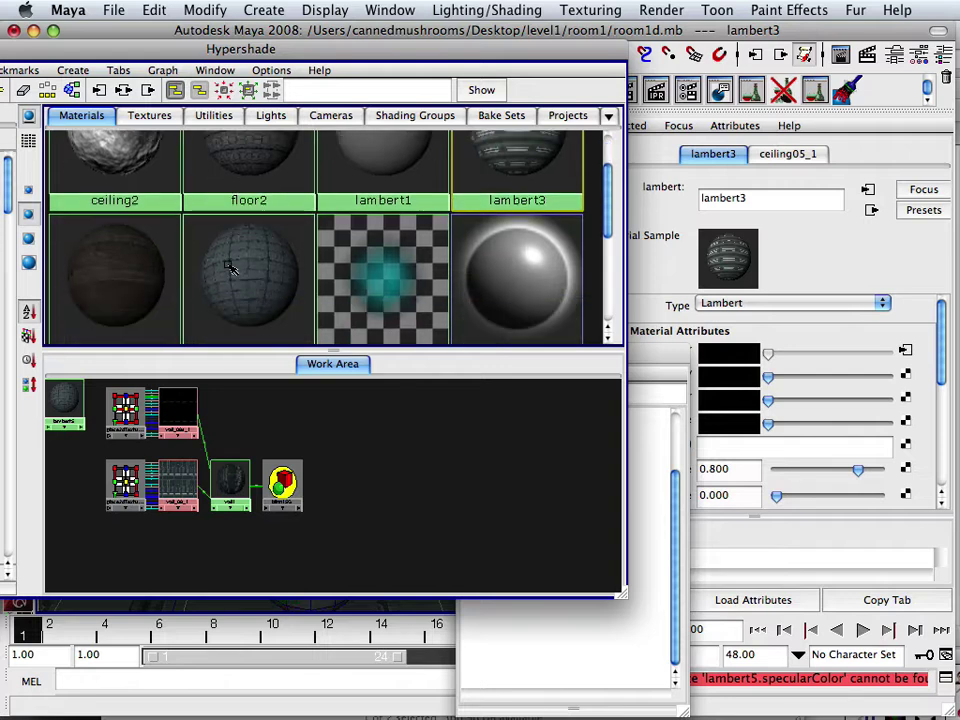
pyautogui.click(235, 270)
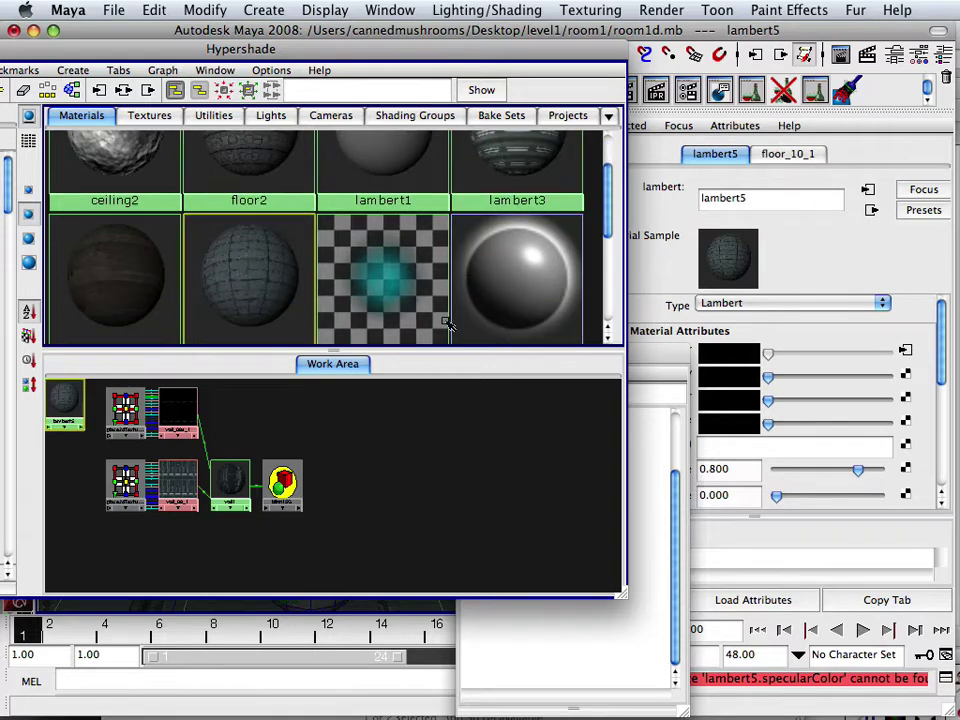
pyautogui.scroll(-2, 440, 320)
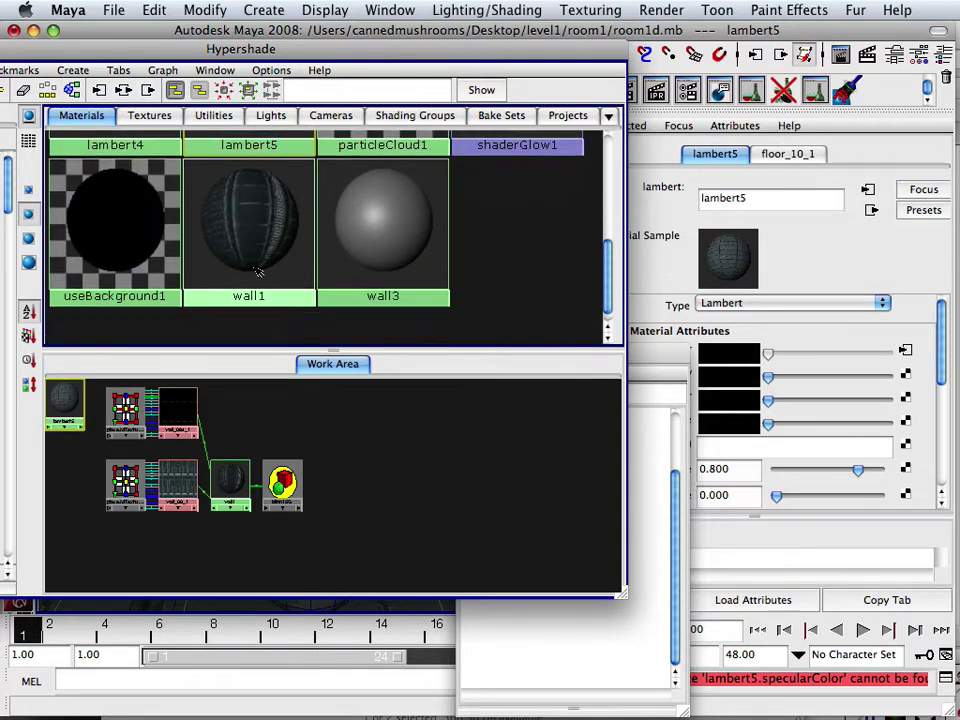
pyautogui.click(257, 271)
pyautogui.click(788, 303)
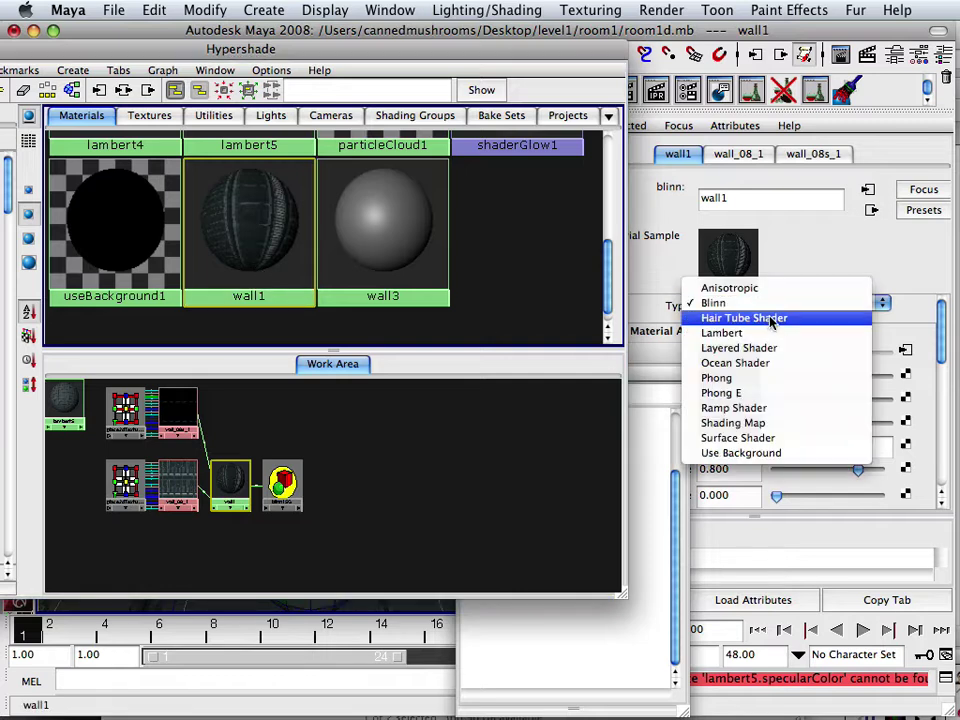
pyautogui.click(763, 333)
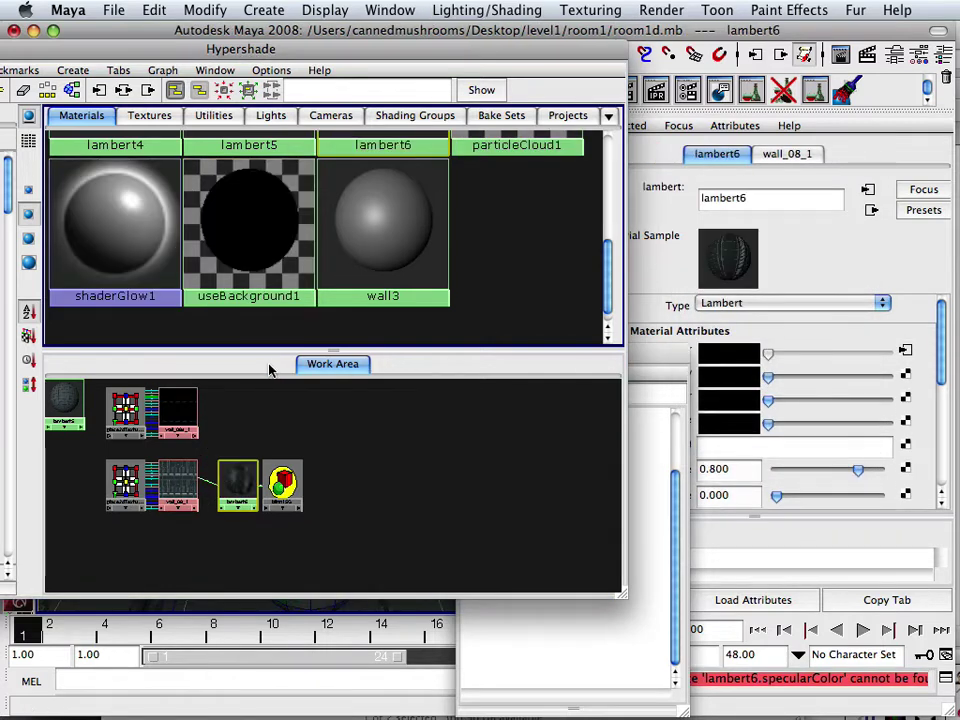
# Change floor2's material type to Lambert, creating lambert7
pyautogui.scroll(5, 270, 260)
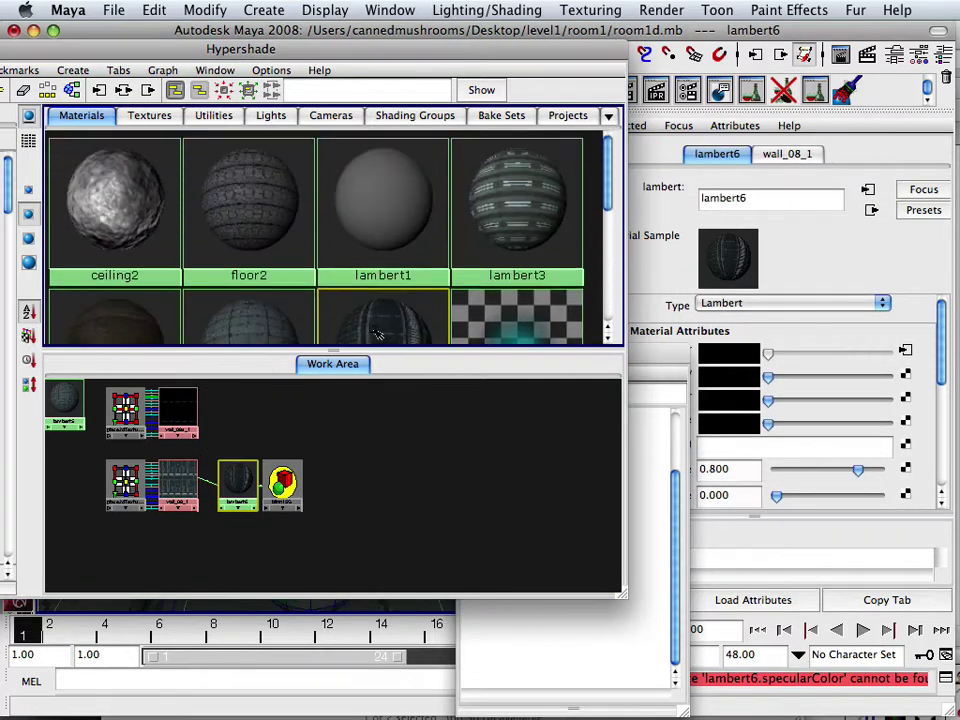
pyautogui.click(247, 227)
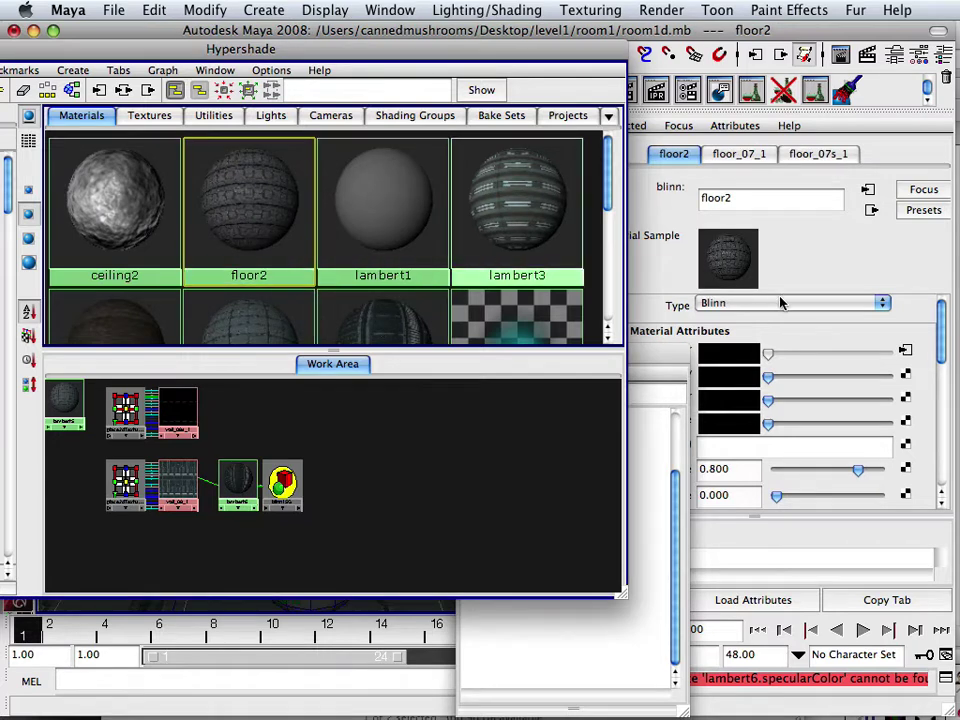
pyautogui.click(782, 303)
pyautogui.click(712, 333)
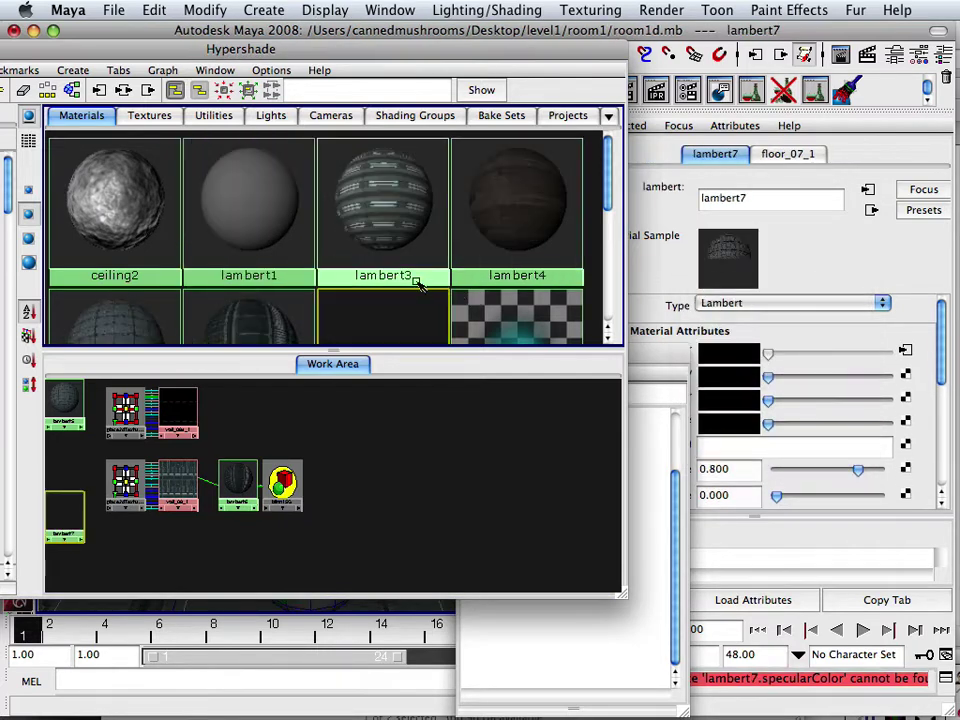
pyautogui.scroll(-1, 321, 272)
pyautogui.scroll(1, 321, 272)
# Check lambert3, lambert4, lambert7 and lambert5 in the Attribute Editor to confirm they're Lamberts
pyautogui.click(383, 200)
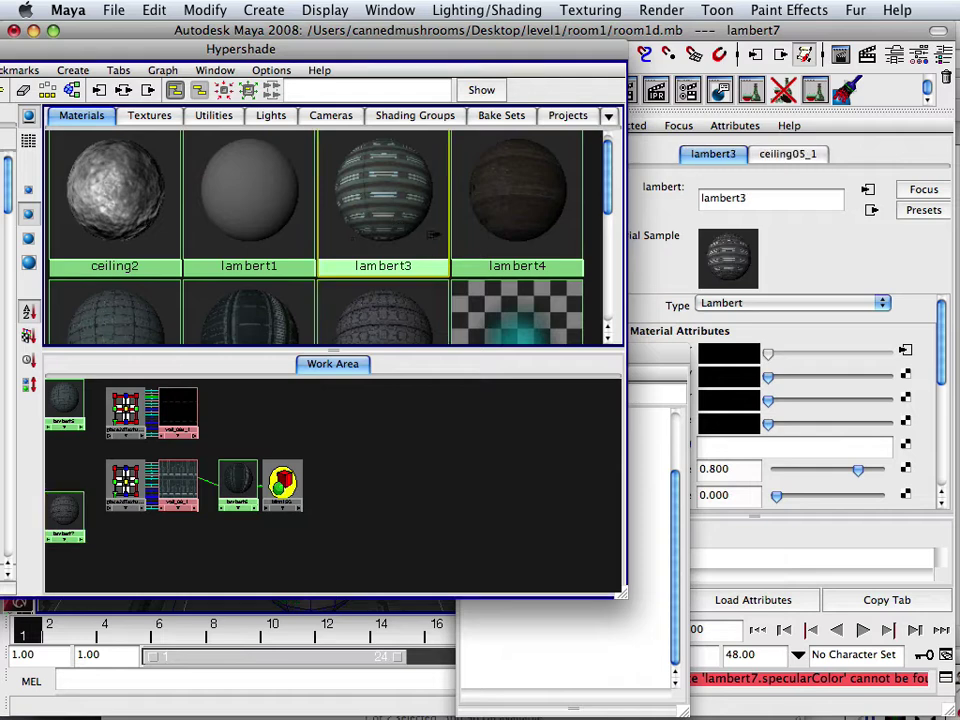
pyautogui.click(470, 255)
pyautogui.click(258, 305)
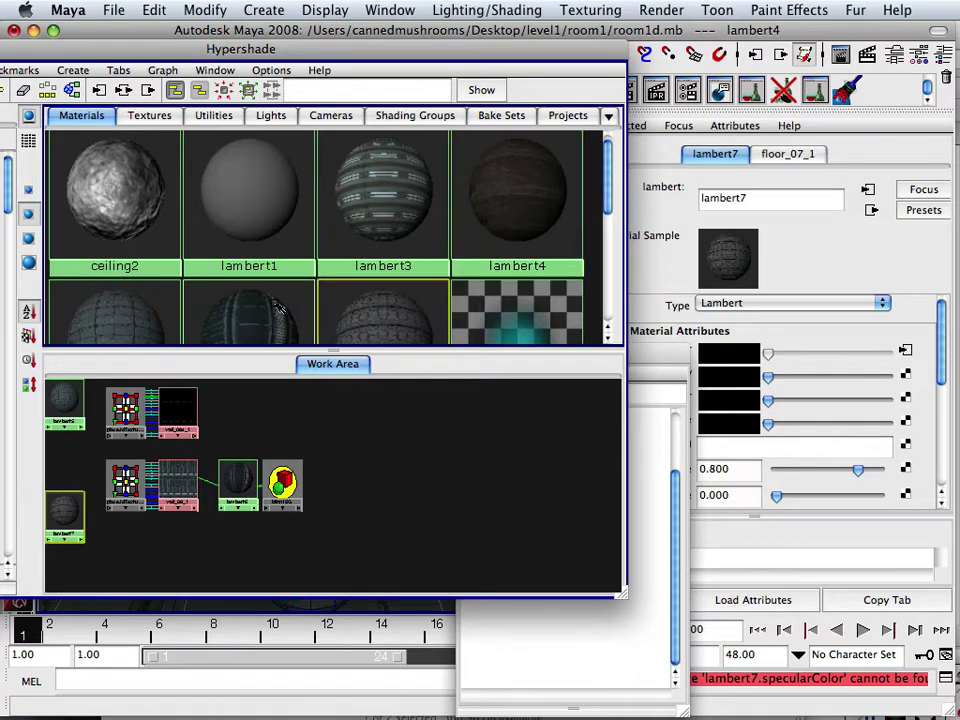
pyautogui.click(117, 303)
pyautogui.scroll(-5, 150, 300)
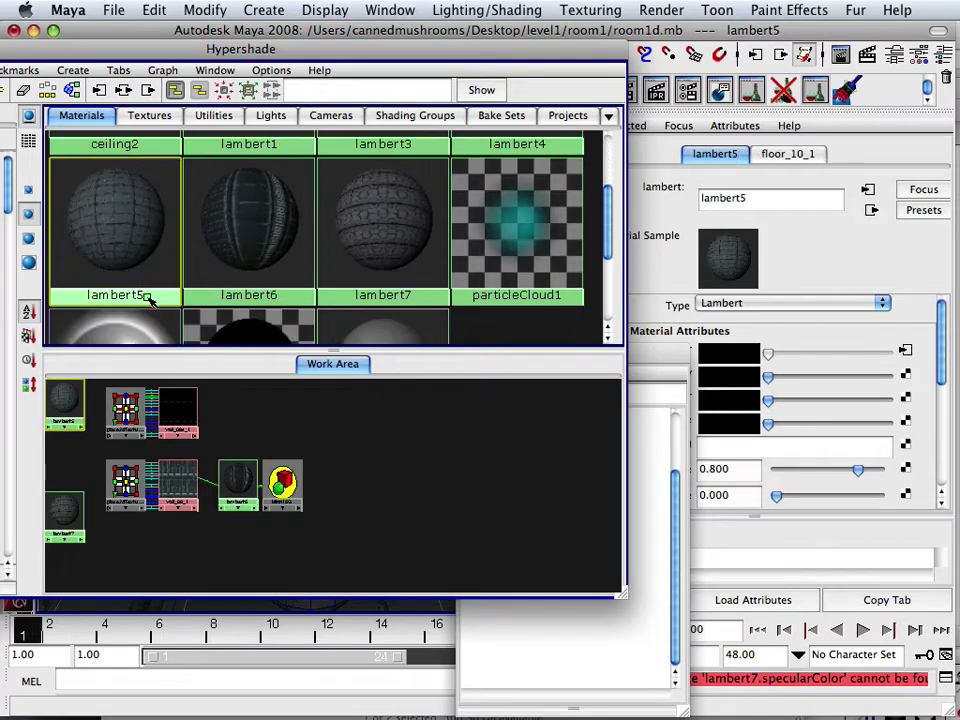
pyautogui.scroll(3, 197, 305)
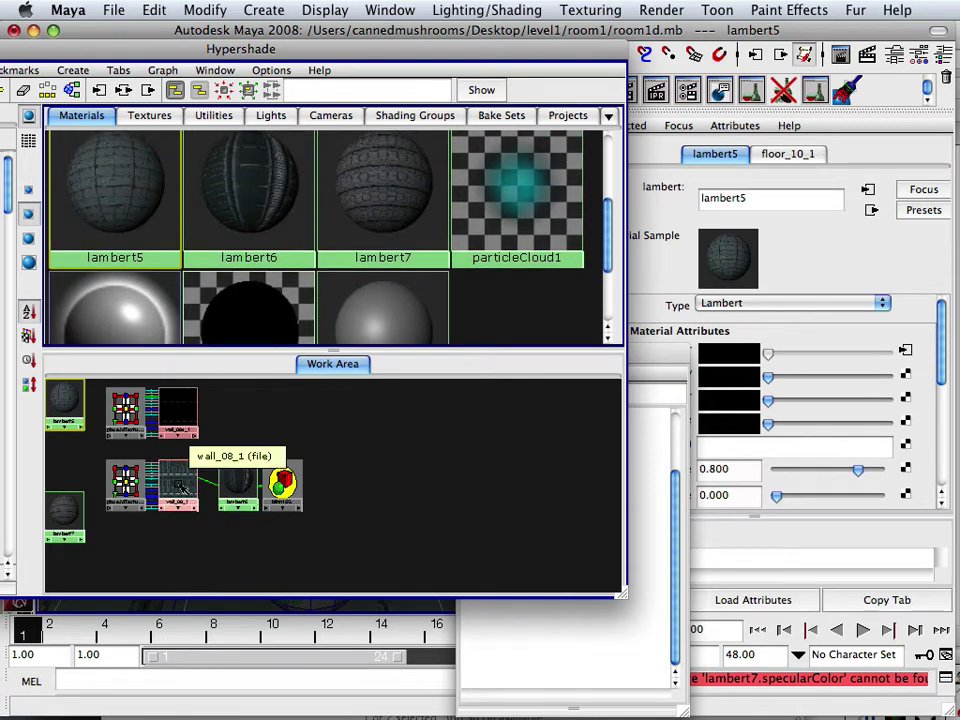
pyautogui.scroll(4, 225, 270)
pyautogui.scroll(-1, 210, 432)
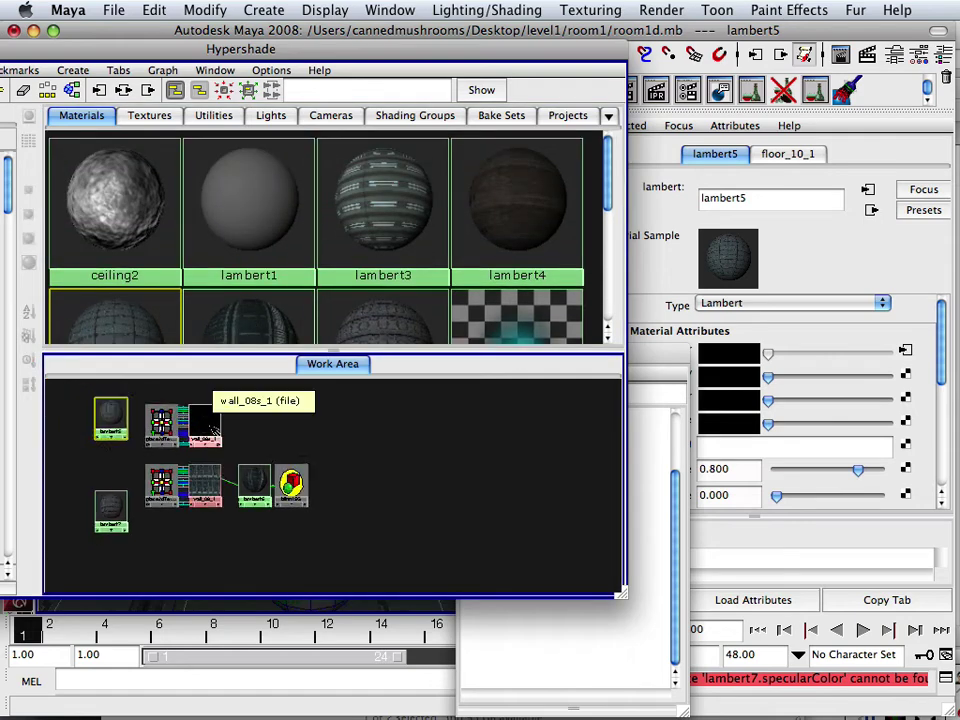
pyautogui.scroll(5, 205, 437)
pyautogui.click(438, 200)
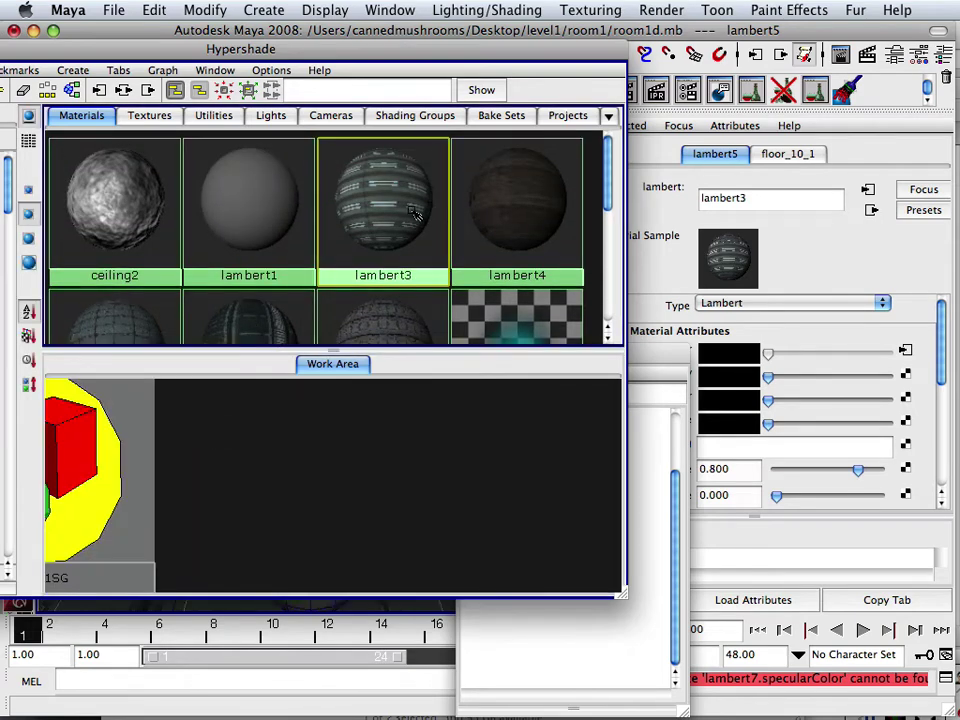
pyautogui.click(460, 270)
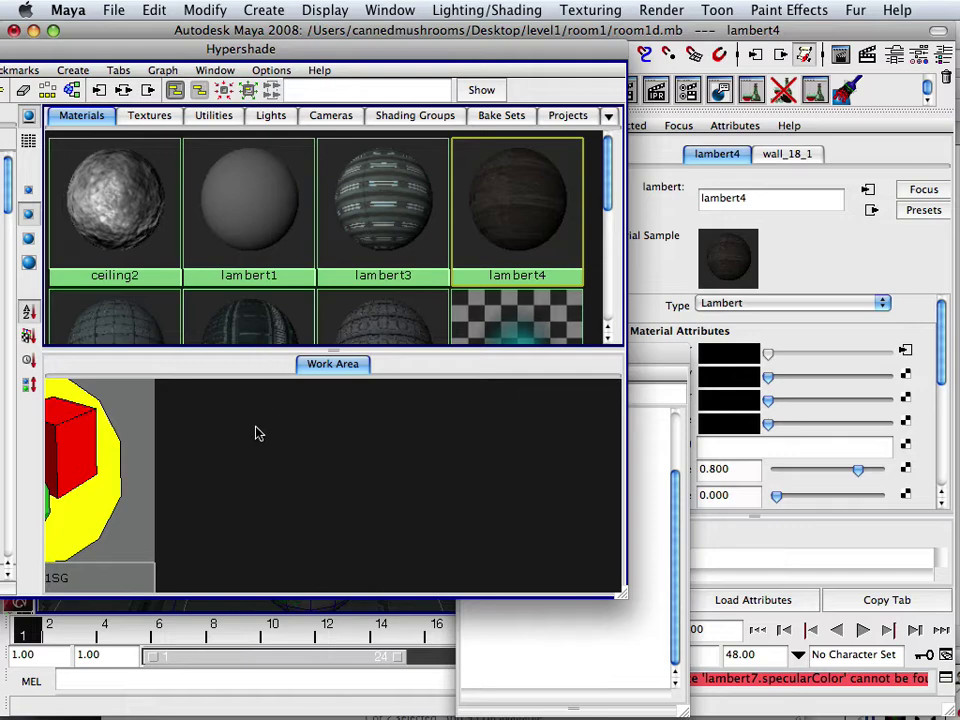
pyautogui.scroll(-5, 245, 430)
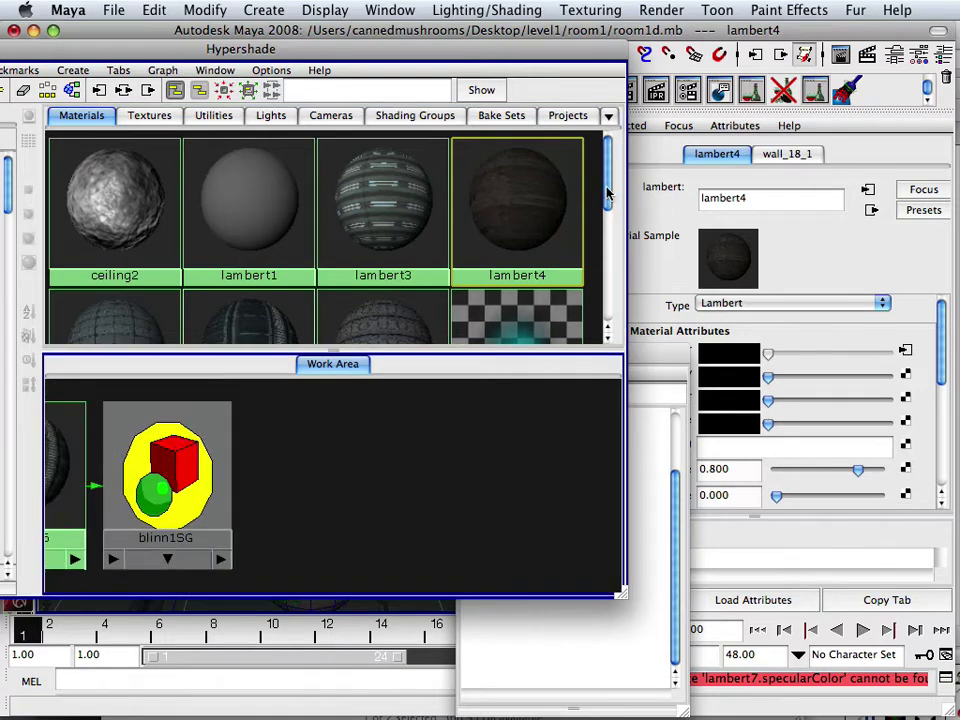
pyautogui.scroll(-4, 540, 220)
pyautogui.scroll(2, 557, 207)
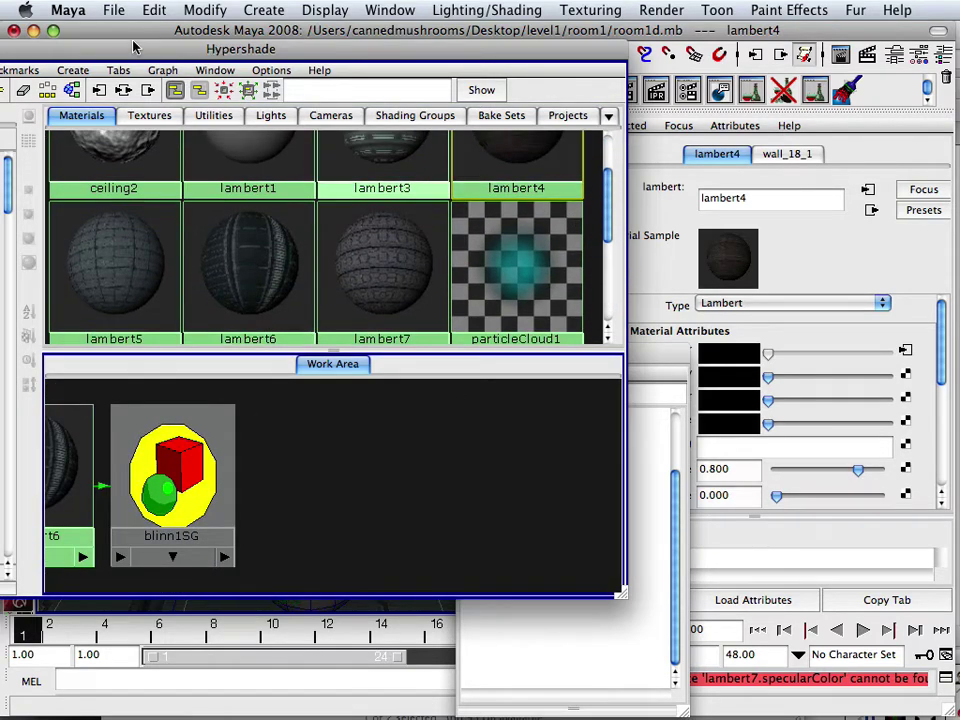
# Close the Hypershade, orbit the textured room, select the mesh and save room1d.mb
pyautogui.moveTo(78, 46); pyautogui.dragTo(398, 208)
pyautogui.click(337, 199)
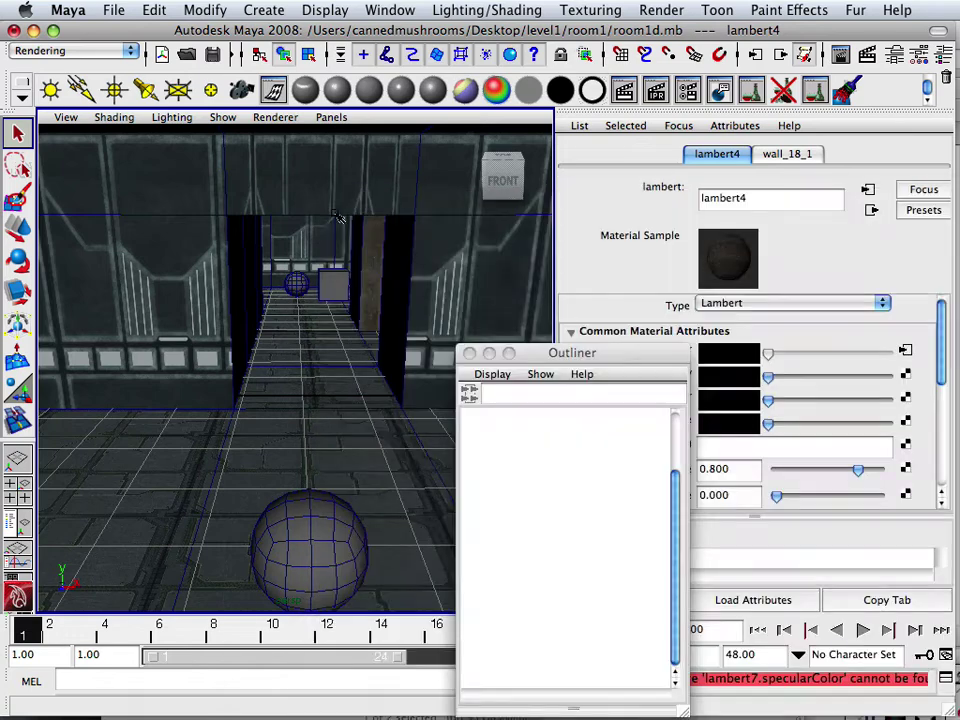
pyautogui.moveTo(518, 350); pyautogui.dragTo(360, 692)
pyautogui.keyDown('alt'); pyautogui.moveTo(432, 475); pyautogui.dragTo(309, 444); pyautogui.keyUp('alt')
pyautogui.click(340, 426)
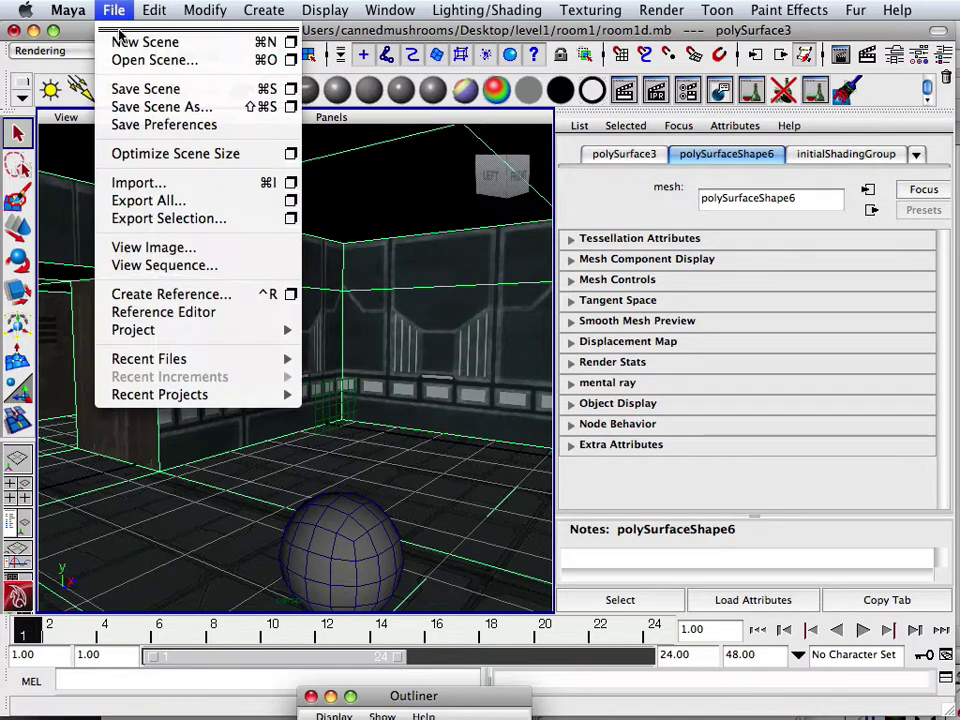
pyautogui.click(110, 88)
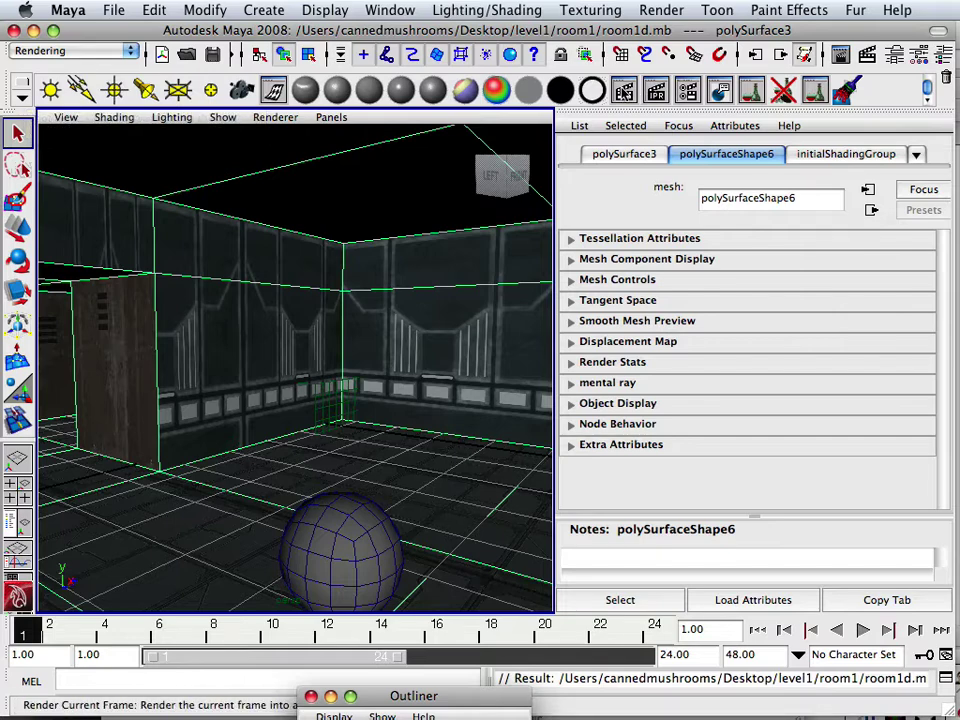
pyautogui.click(624, 90)
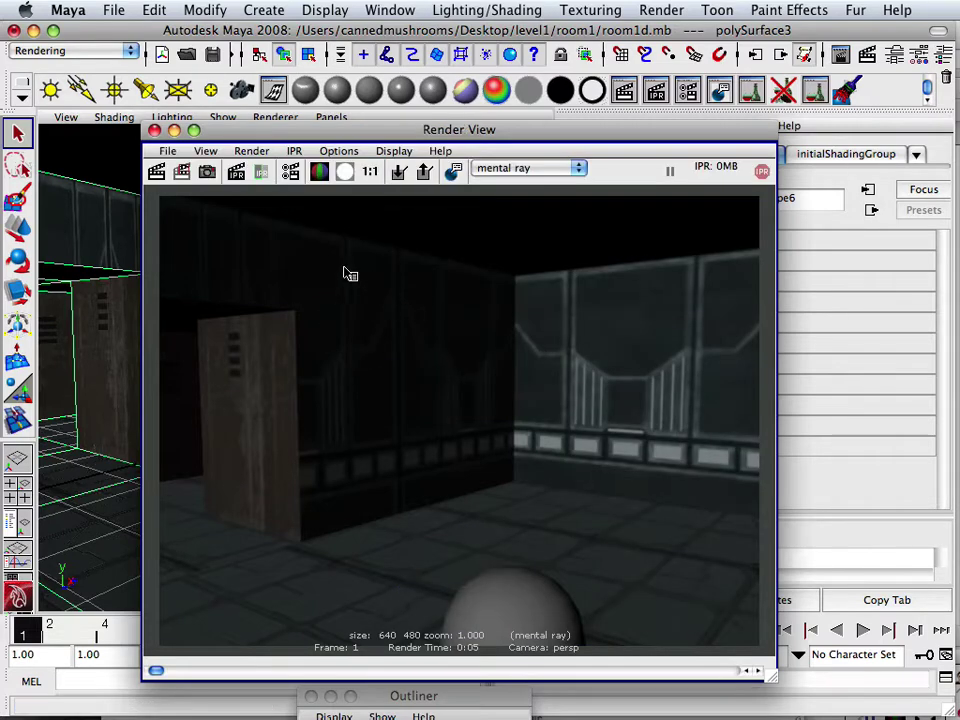
pyautogui.click(154, 130)
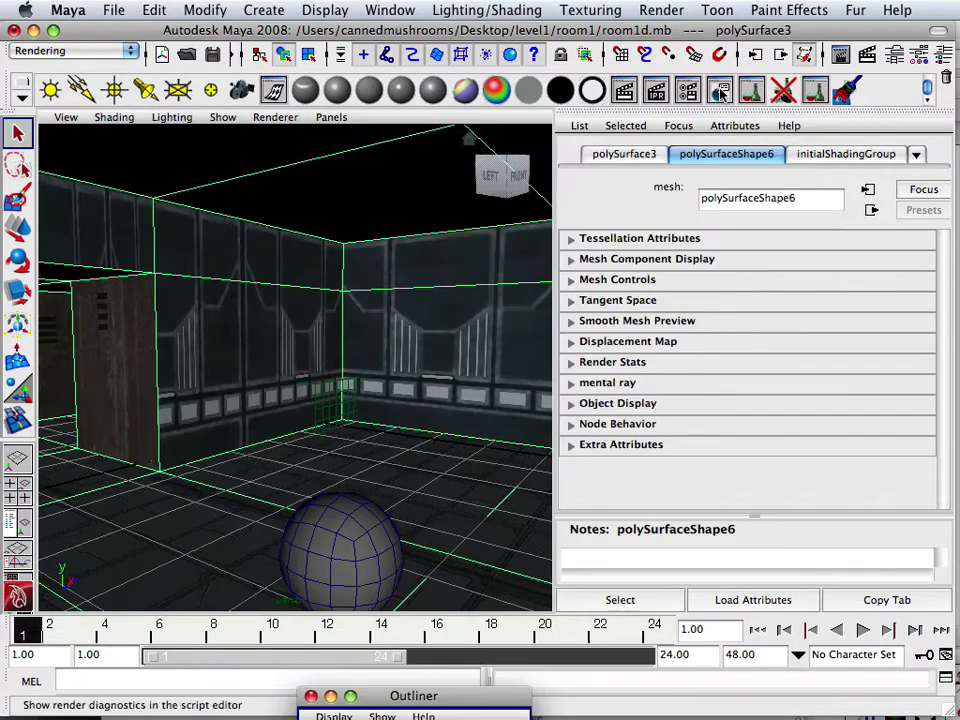
# Apply the mental ray Production quality preset with Shadows turned off
pyautogui.click(720, 90)
pyautogui.scroll(-10, 460, 338)
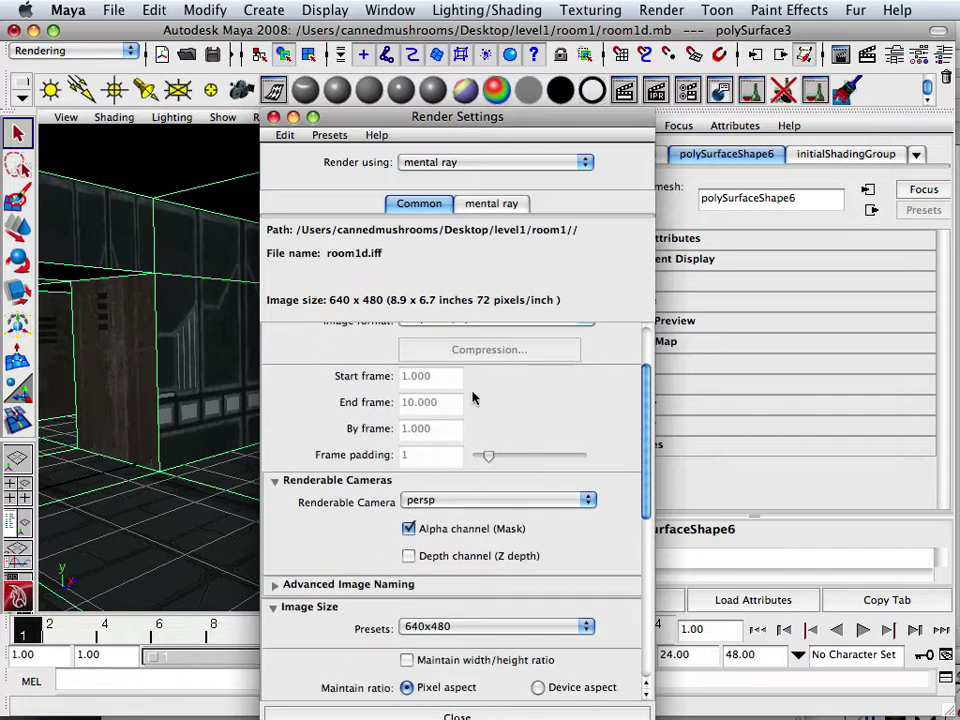
pyautogui.scroll(10, 471, 418)
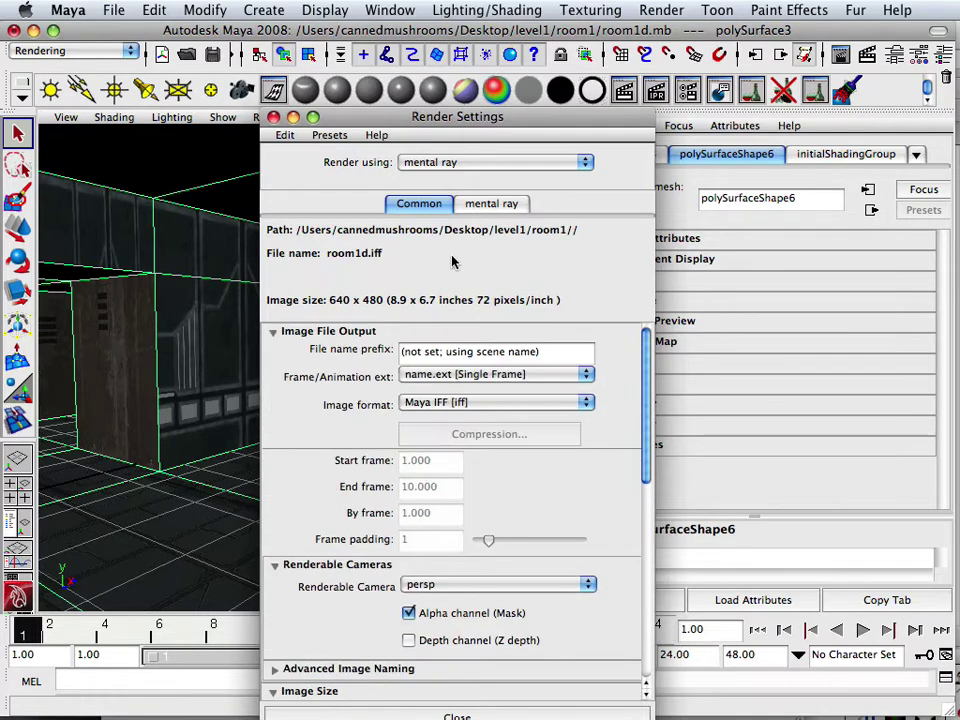
pyautogui.click(491, 203)
pyautogui.click(406, 482)
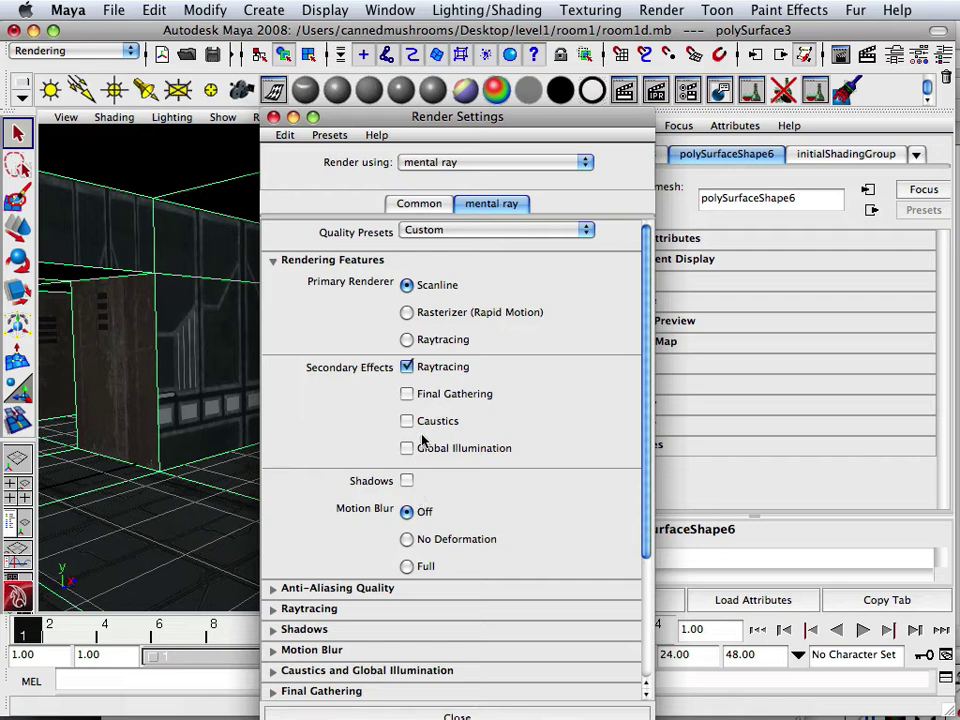
pyautogui.click(471, 229)
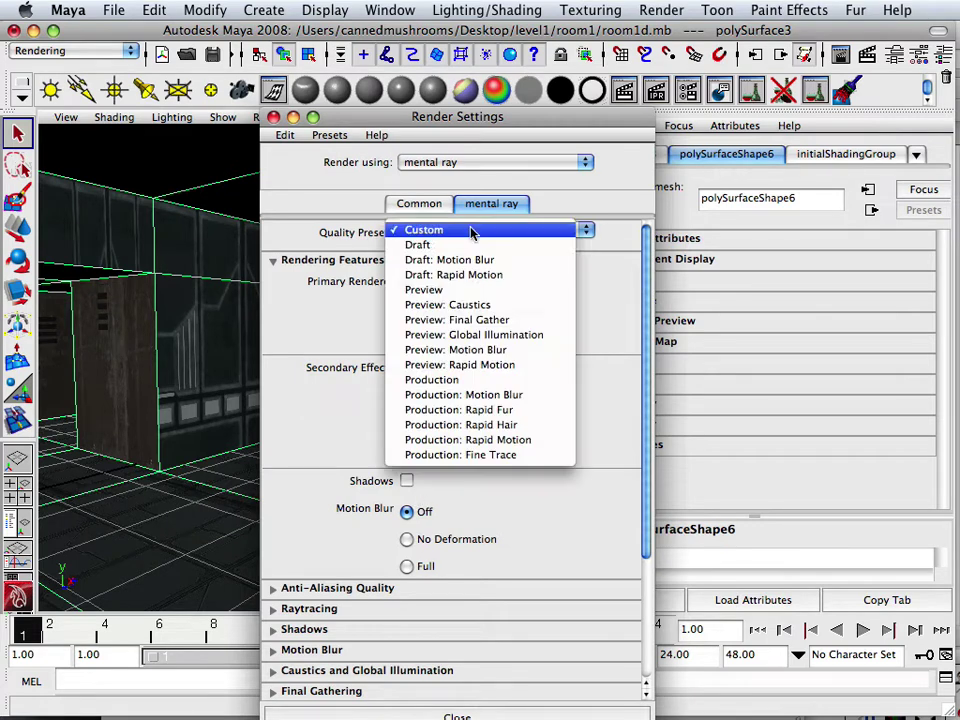
pyautogui.click(455, 380)
pyautogui.click(406, 481)
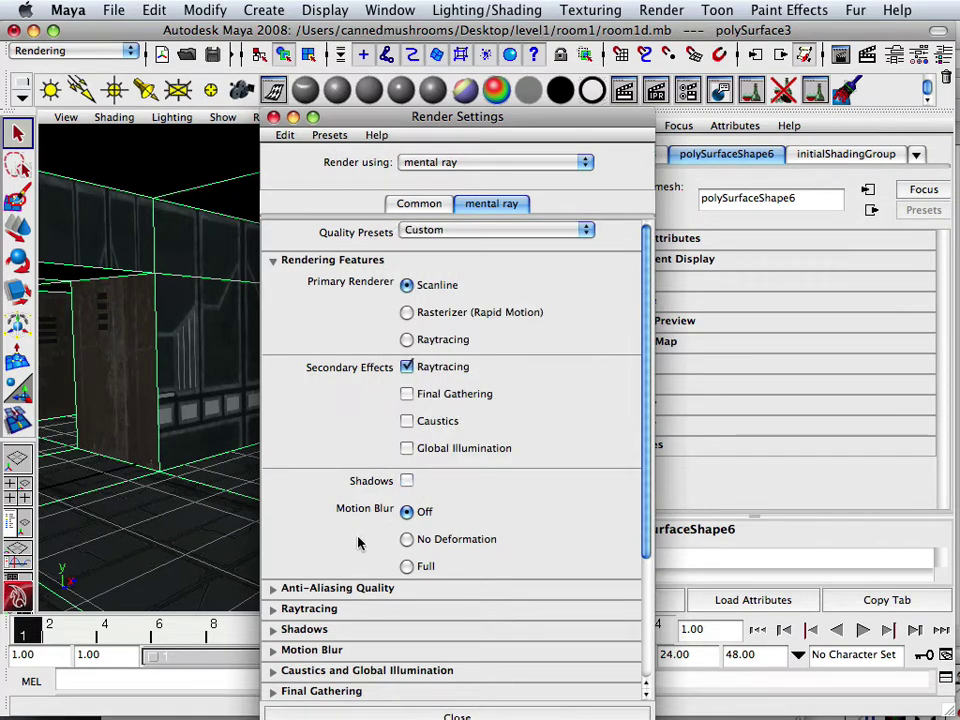
# Set raytracing shadow depth to 0, then run and close a 640×480 test render
pyautogui.click(274, 612)
pyautogui.scroll(-5, 448, 512)
pyautogui.moveTo(493, 512); pyautogui.dragTo(454, 514)
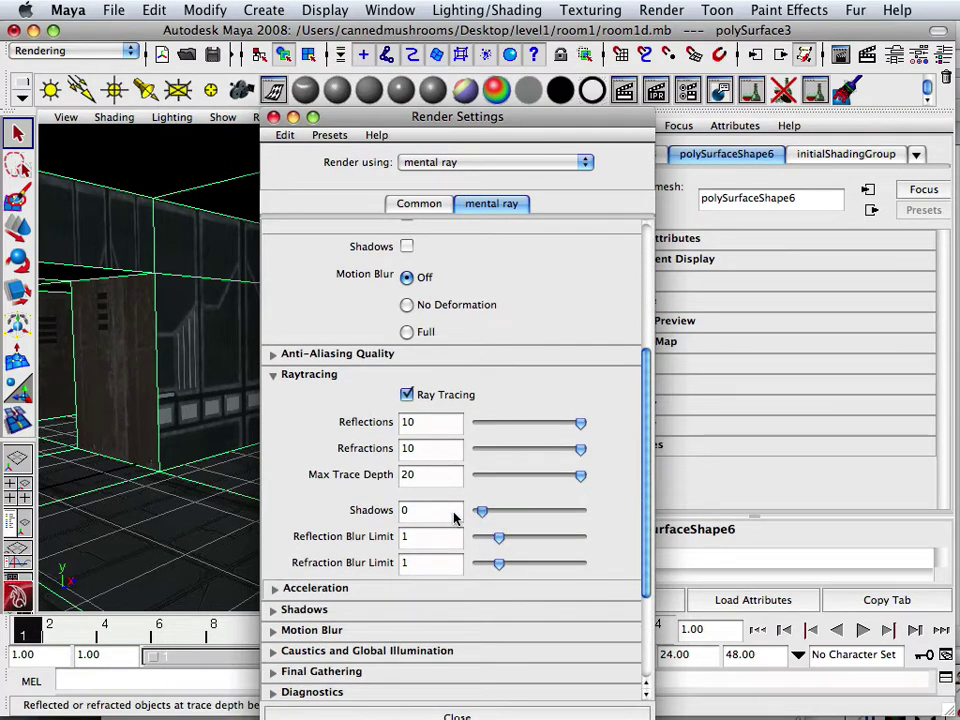
pyautogui.click(273, 117)
pyautogui.click(628, 96)
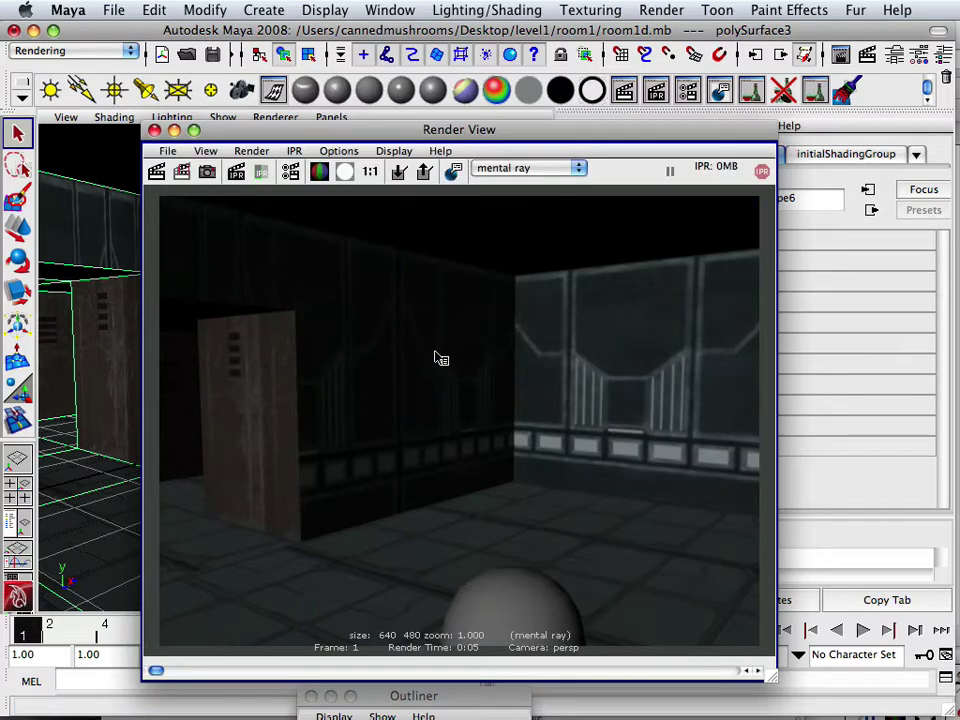
pyautogui.click(154, 130)
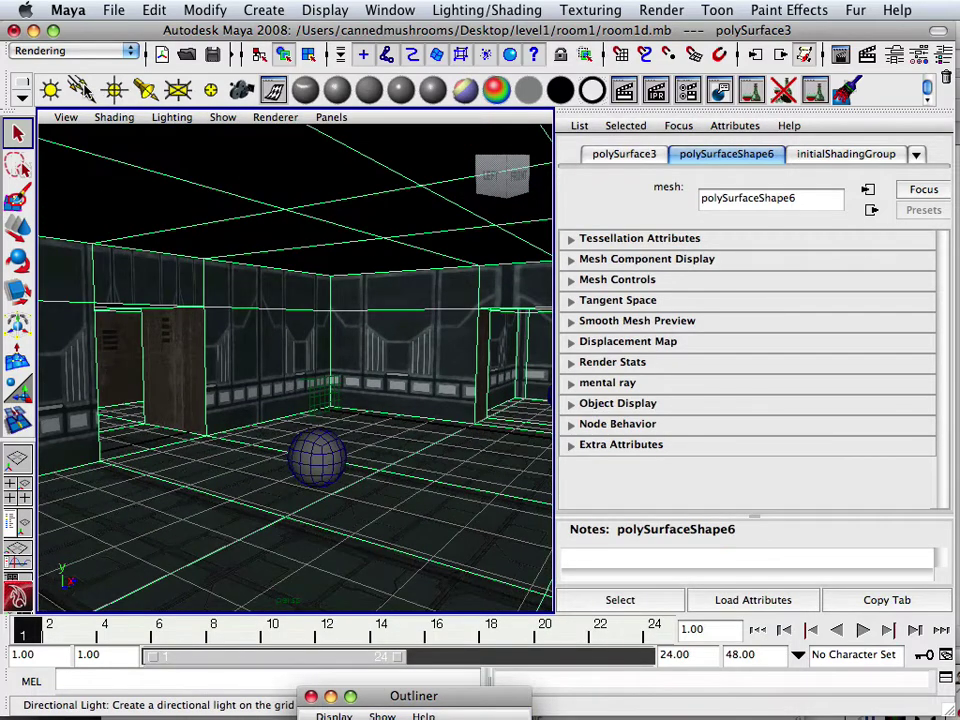
# Create a directional light in the top view and move it to the left of the room
pyautogui.press('space')
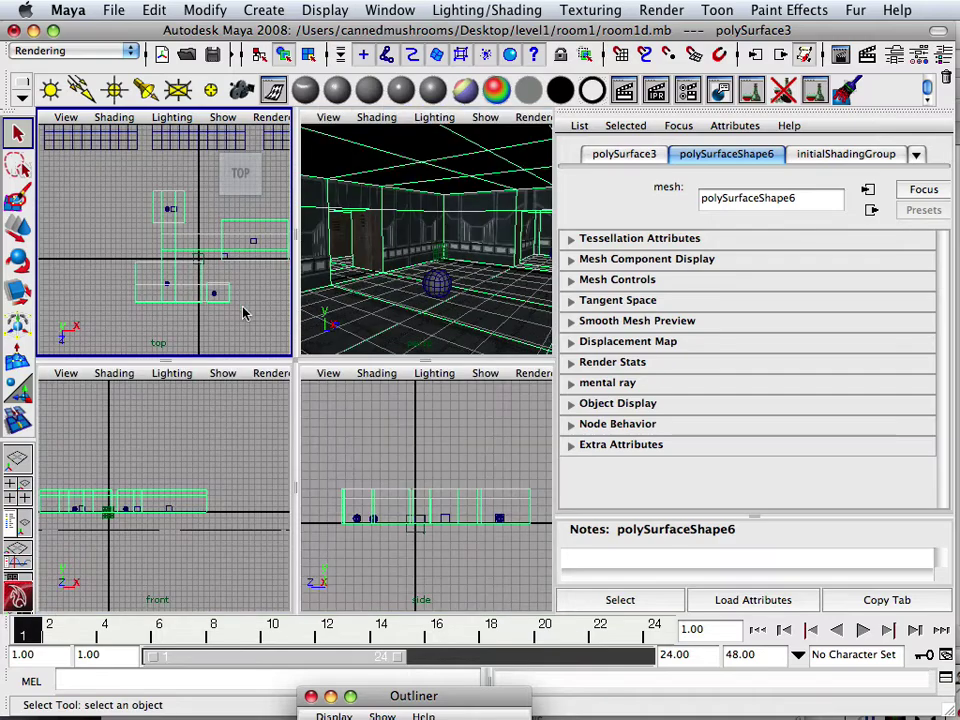
pyautogui.press('space')
pyautogui.keyDown('alt'); pyautogui.moveTo(256, 306); pyautogui.dragTo(63, 78, button='right'); pyautogui.keyUp('alt')
pyautogui.click(81, 90)
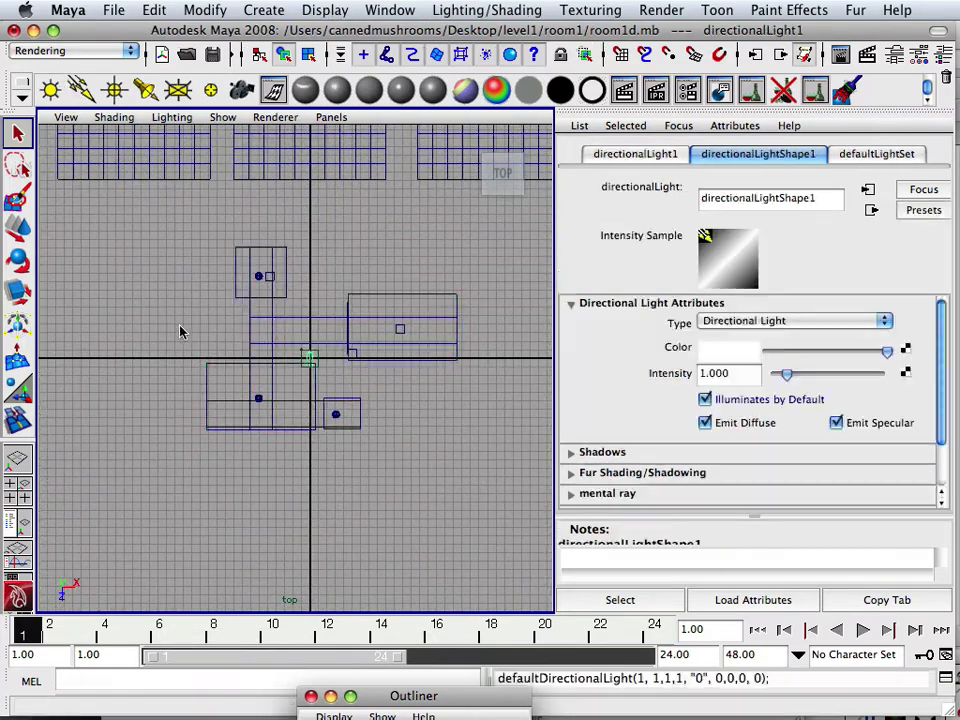
pyautogui.scroll(5, 317, 369)
pyautogui.press('w')
pyautogui.moveTo(392, 340); pyautogui.dragTo(148, 316)
pyautogui.scroll(-2, 152, 318)
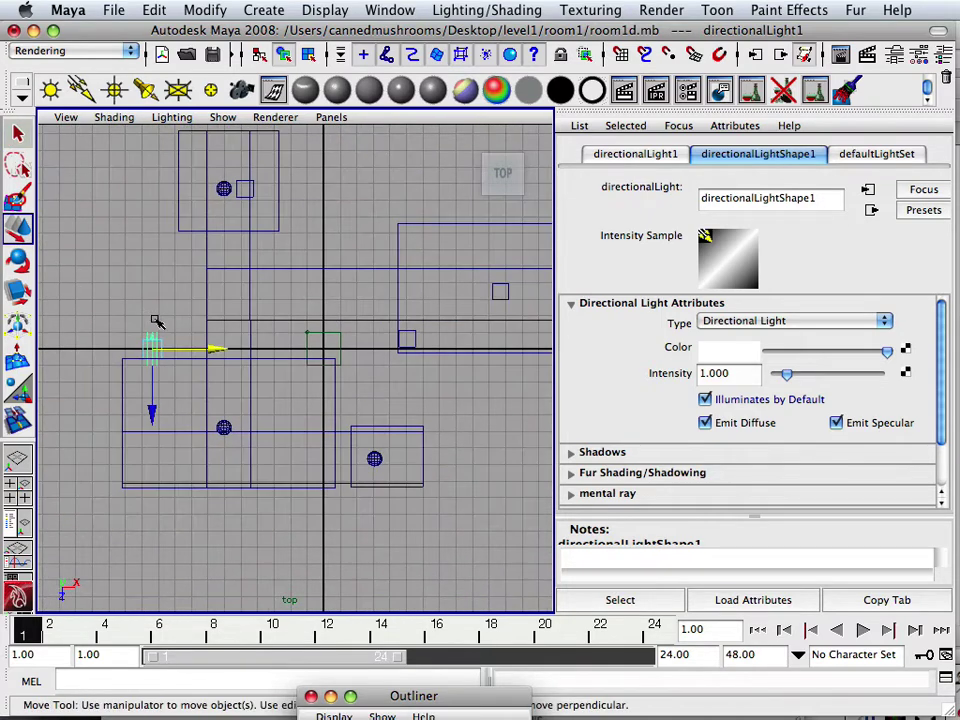
pyautogui.moveTo(218, 352); pyautogui.dragTo(150, 345)
pyautogui.keyDown('alt'); pyautogui.moveTo(150, 345); pyautogui.dragTo(315, 343, button='middle'); pyautogui.keyUp('alt')
pyautogui.scroll(4, 290, 344)
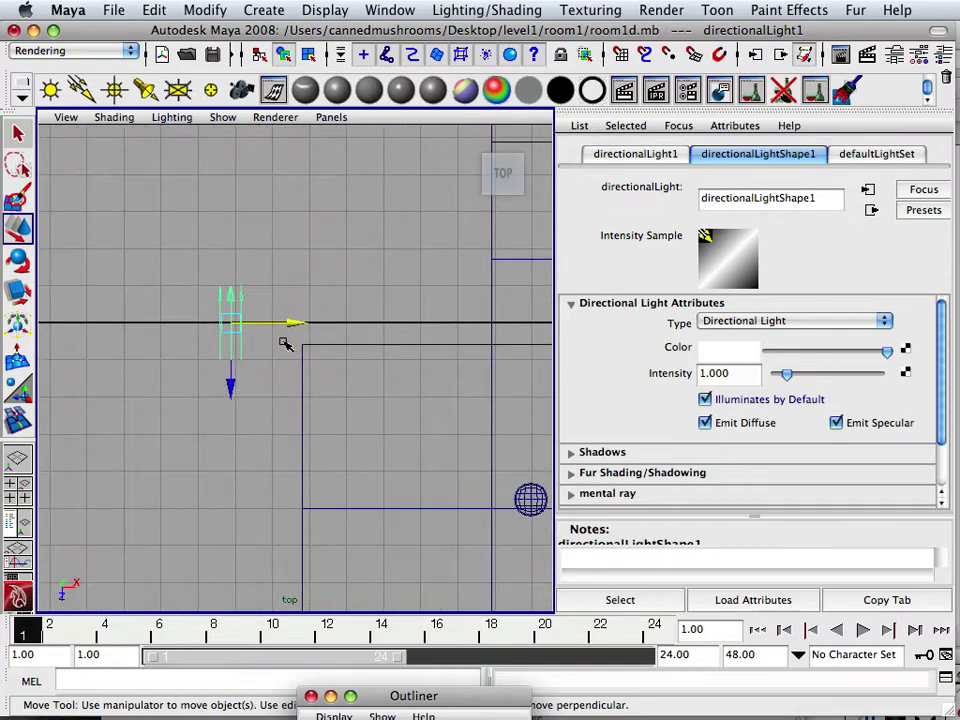
# Duplicate the light three times, rotating the copies to about 90, 180 and 270 degrees
pyautogui.hotkey('ctrl', 'd')
pyautogui.press('e')
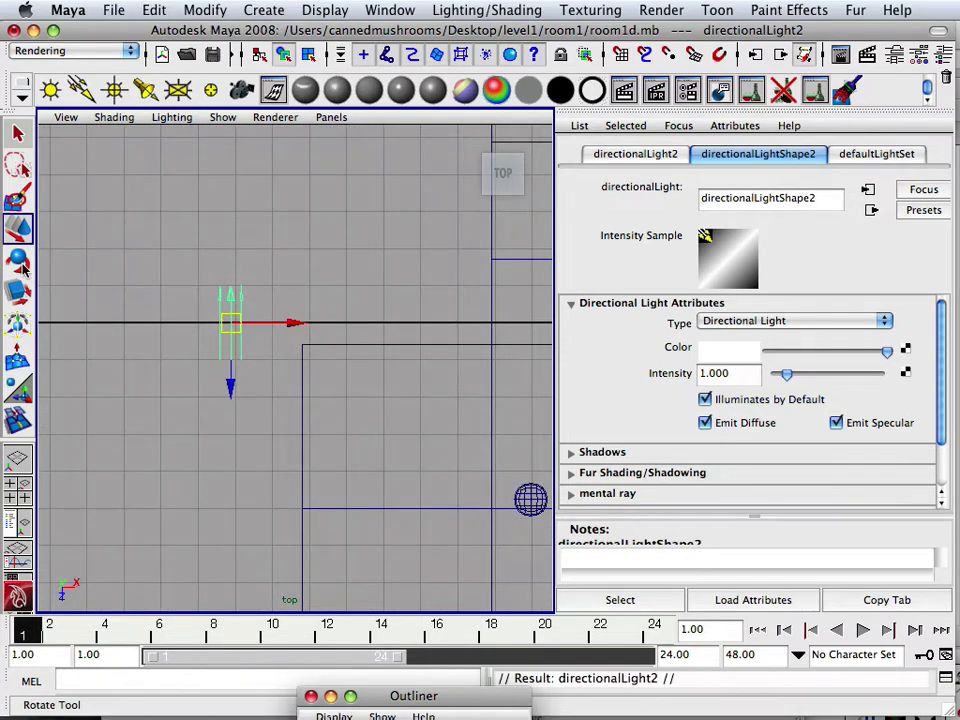
pyautogui.moveTo(315, 283); pyautogui.dragTo(198, 253)
pyautogui.hotkey('ctrl', 'd')
pyautogui.moveTo(298, 270); pyautogui.dragTo(188, 272)
pyautogui.hotkey('ctrl', 'd')
pyautogui.moveTo(238, 238); pyautogui.dragTo(183, 321)
# Test-render the four-light room from the perspective view, then close the render window
pyautogui.press('space')
pyautogui.press('space')
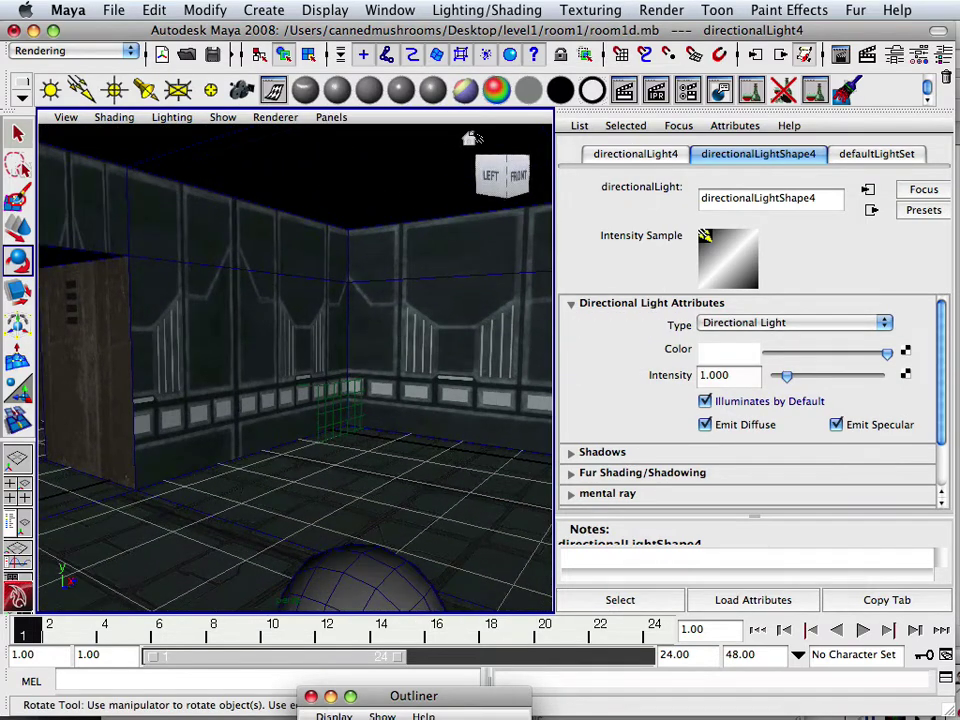
pyautogui.click(623, 93)
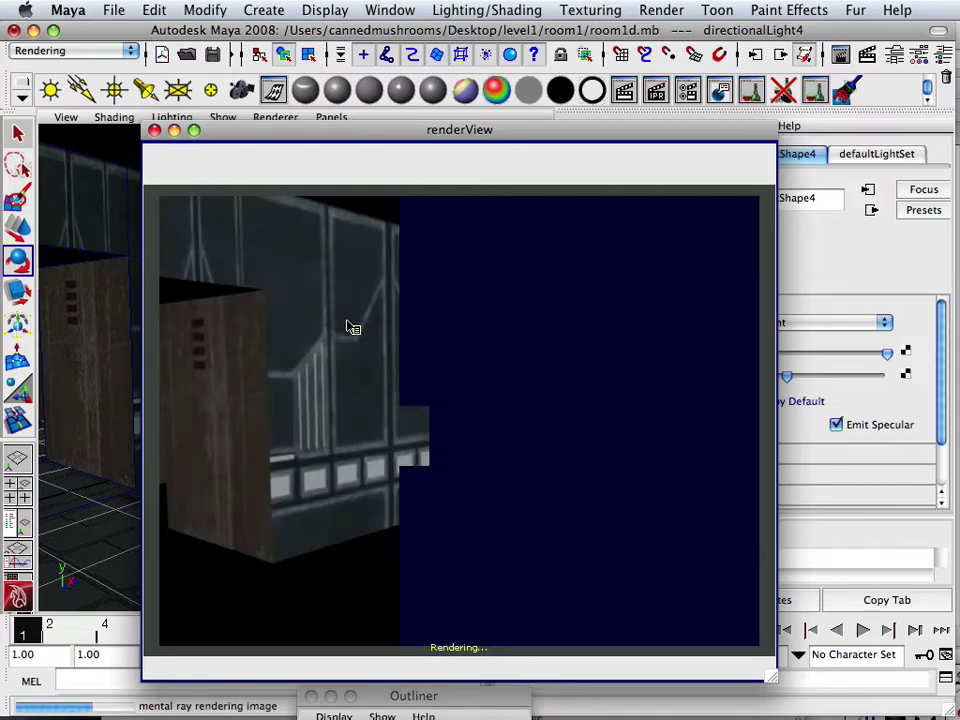
pyautogui.click(154, 130)
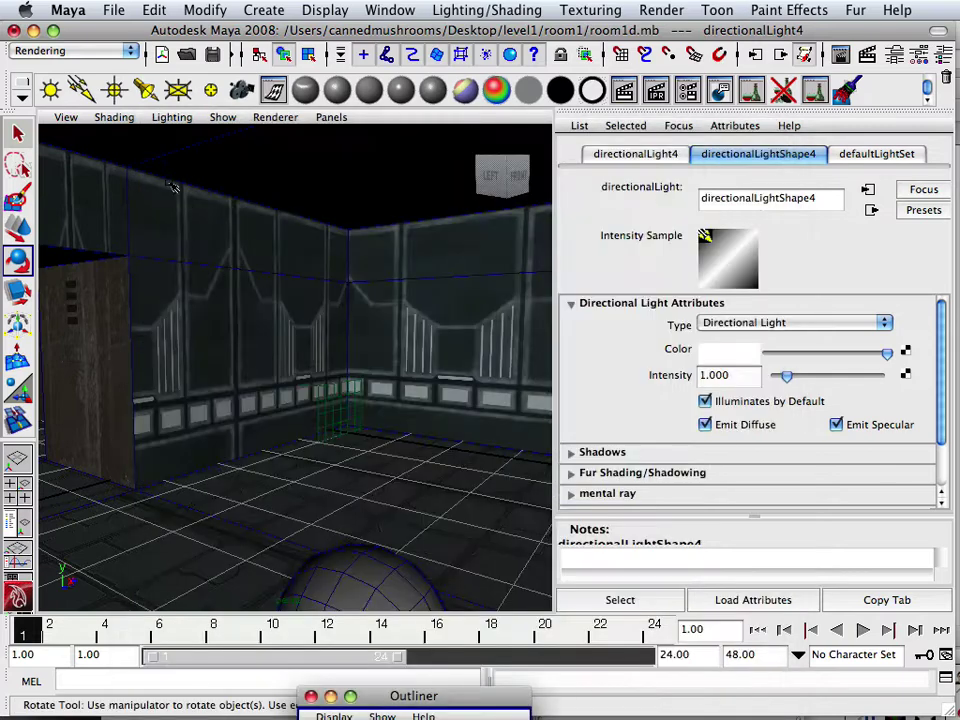
# Select directionalLight3 in the side view and duplicate it twice, rotating a copy to about 86.7° on X
pyautogui.press('space')
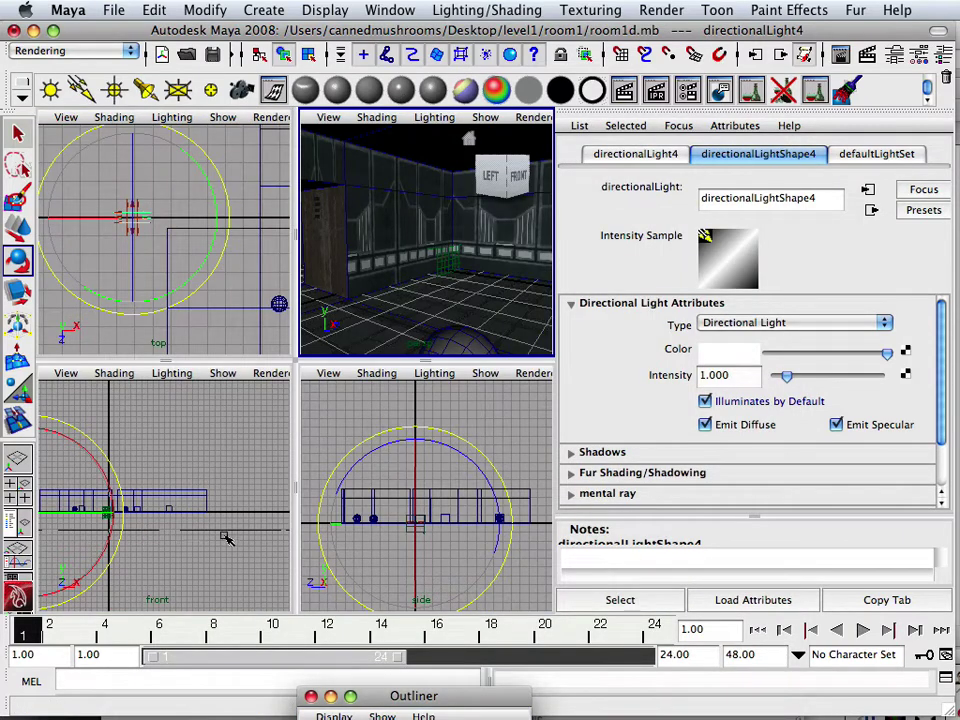
pyautogui.press('space')
pyautogui.scroll(5, 274, 523)
pyautogui.keyDown('alt'); pyautogui.moveTo(150, 475); pyautogui.dragTo(278, 357, button='middle'); pyautogui.keyUp('alt')
pyautogui.scroll(4, 278, 357)
pyautogui.click(446, 399)
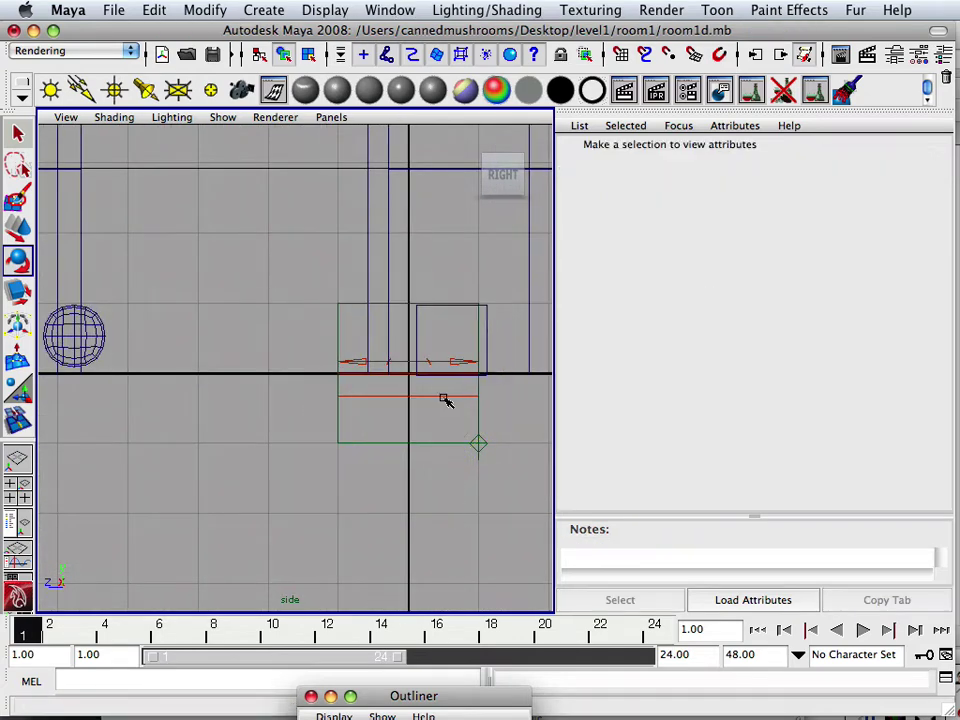
pyautogui.click(444, 398)
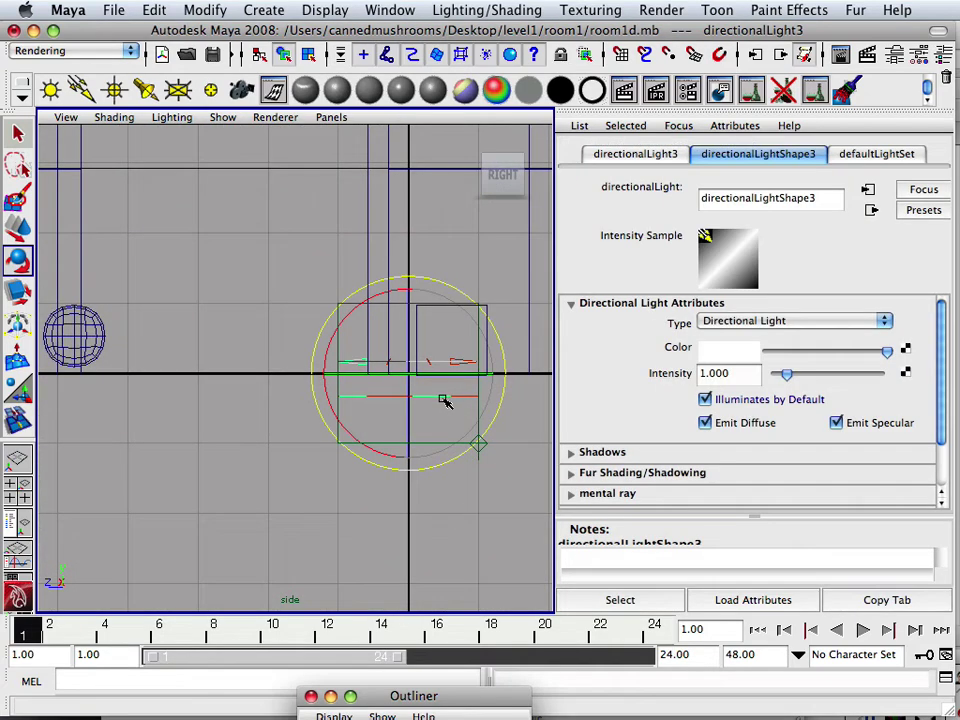
pyautogui.hotkey('ctrl', 'd')
pyautogui.moveTo(501, 339); pyautogui.dragTo(395, 270)
pyautogui.hotkey('ctrl', 'd')
# Render a 640×480 mental ray test frame of the brighter room, then close it
pyautogui.press('space')
pyautogui.press('space')
pyautogui.click(840, 54)
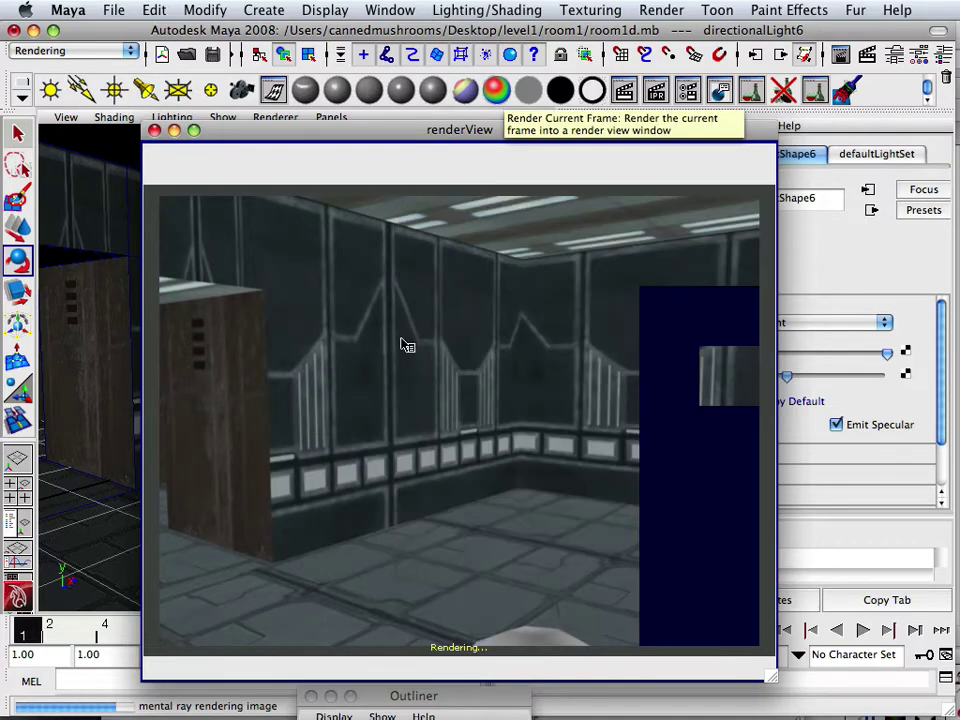
pyautogui.click(155, 130)
# Save room1d.mb and run Batch Bake (mental ray), which warns "Nothing to bake."
pyautogui.click(113, 10)
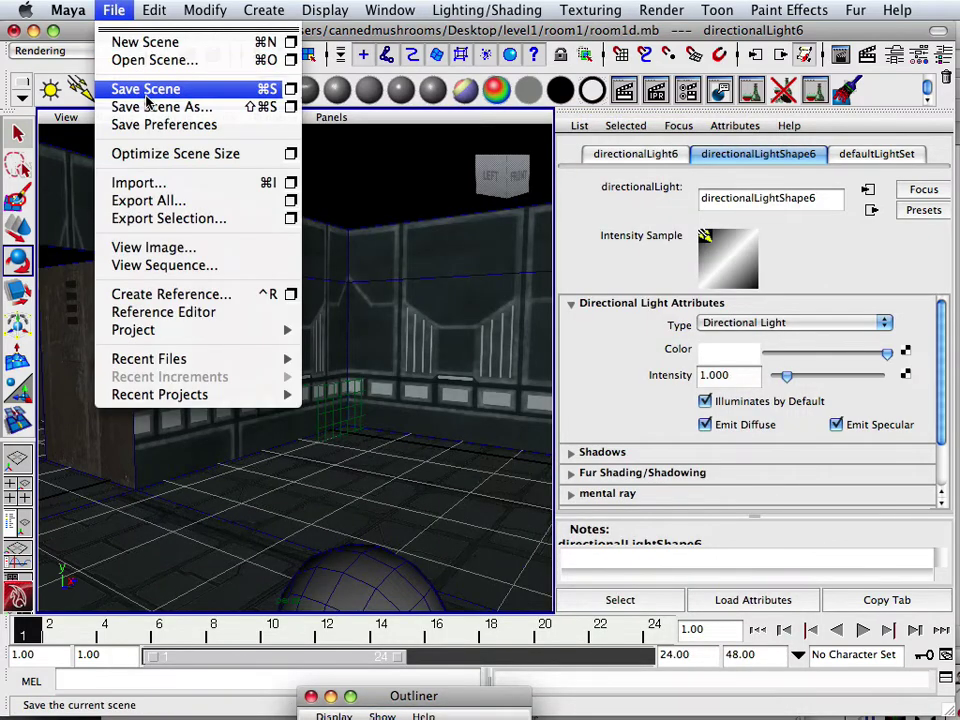
pyautogui.click(115, 87)
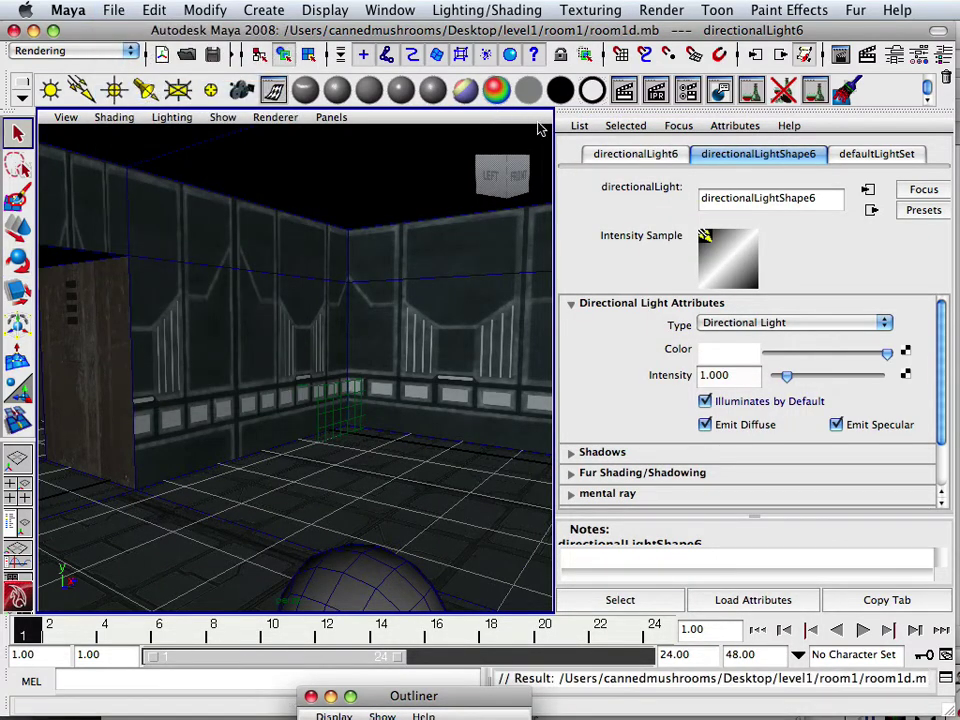
pyautogui.click(376, 12)
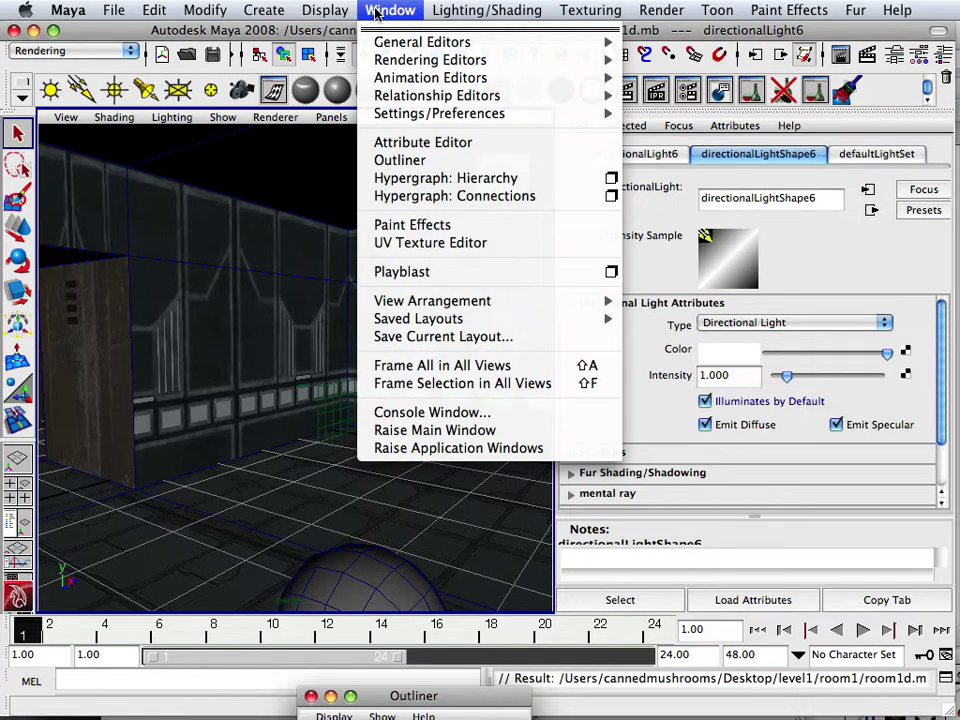
pyautogui.moveTo(525, 12)
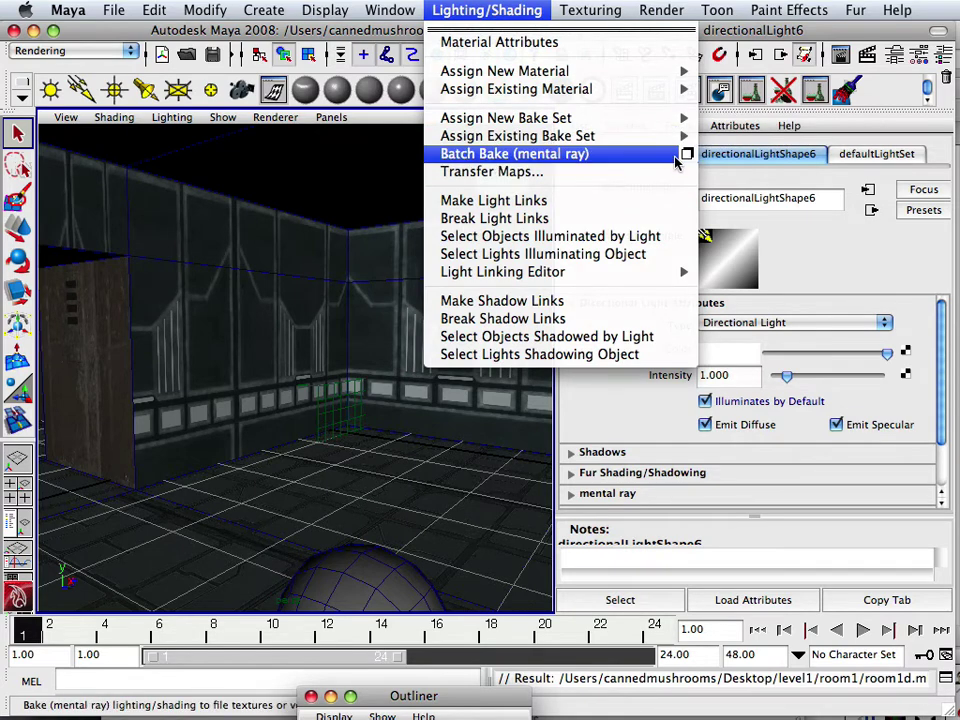
pyautogui.click(675, 158)
pyautogui.click(508, 14)
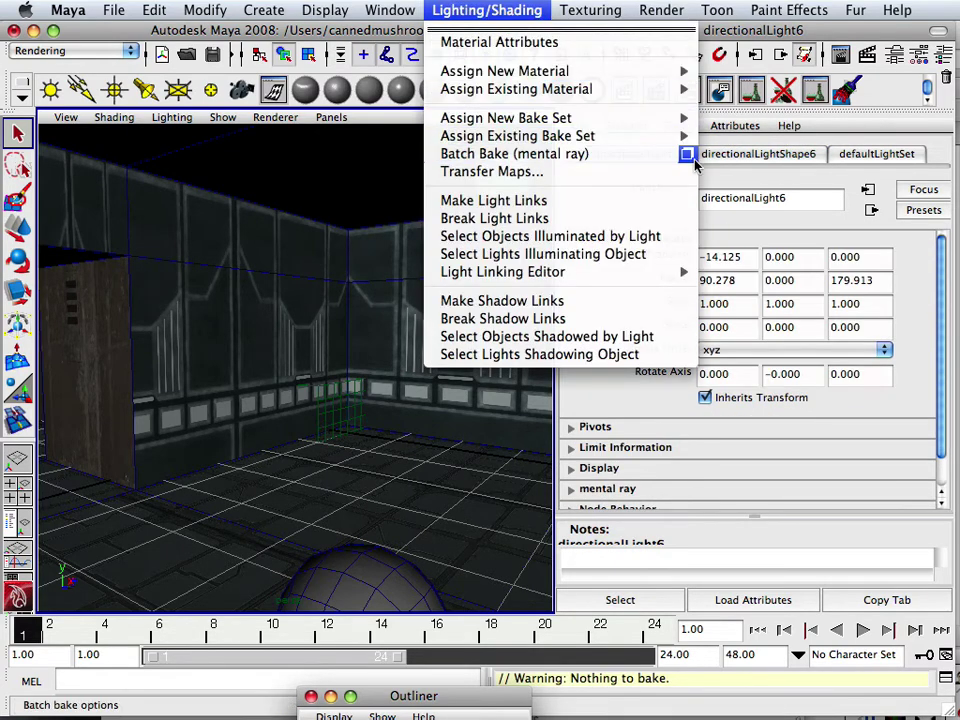
# In Mental Ray Baking Options, use prefix baked3, 4096×4096 TIFF output, and Bake to one map
pyautogui.click(686, 154)
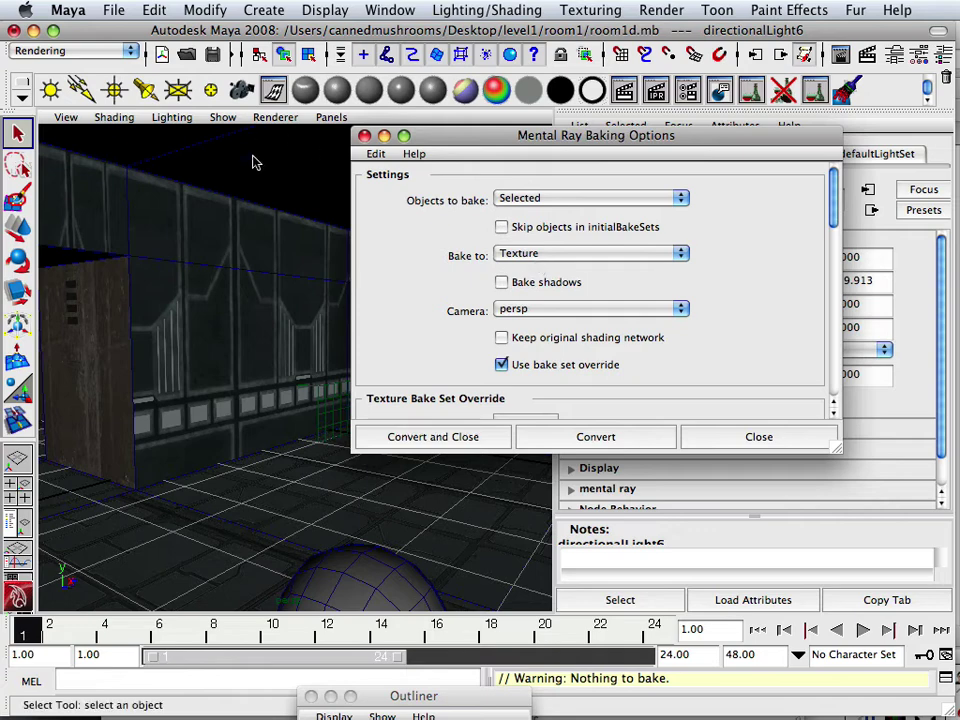
pyautogui.scroll(-2, 482, 280)
pyautogui.scroll(2, 538, 277)
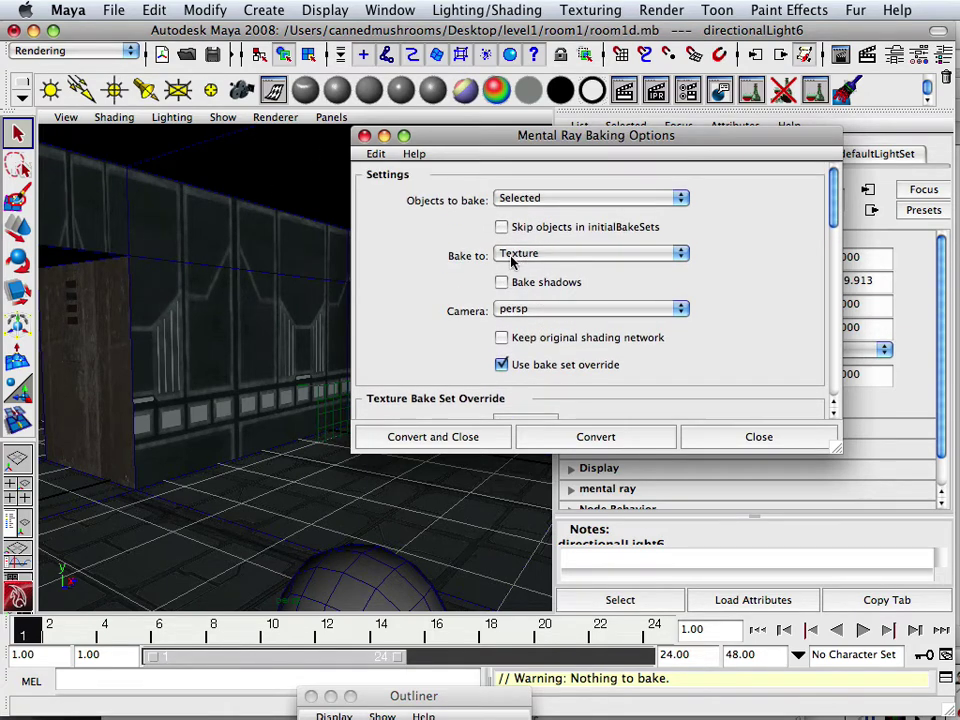
pyautogui.scroll(-3, 515, 268)
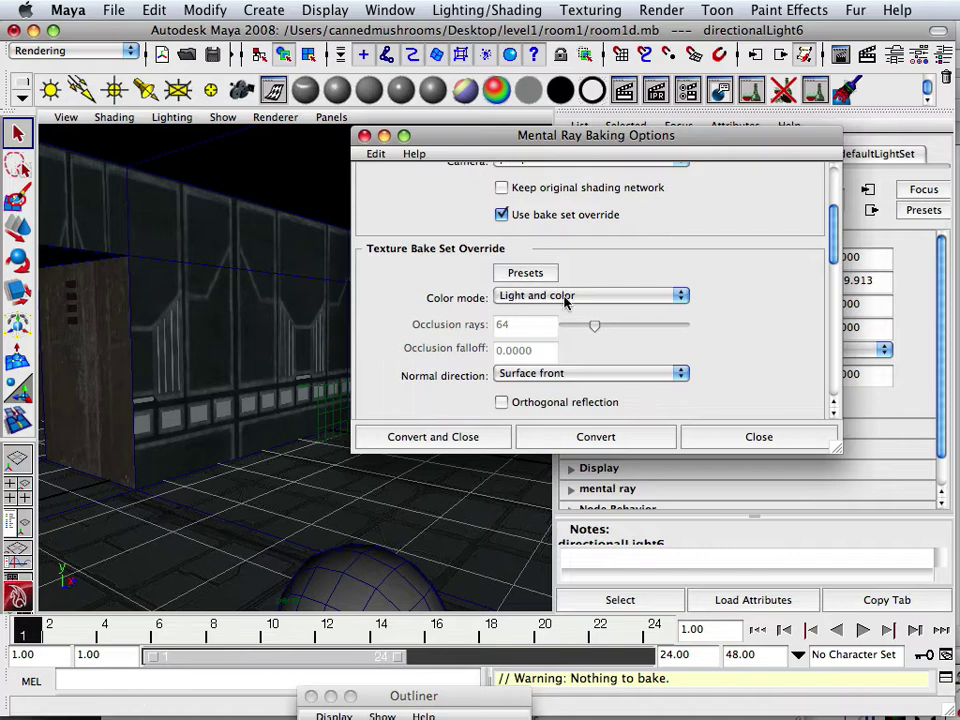
pyautogui.scroll(-4, 565, 302)
pyautogui.click(541, 279)
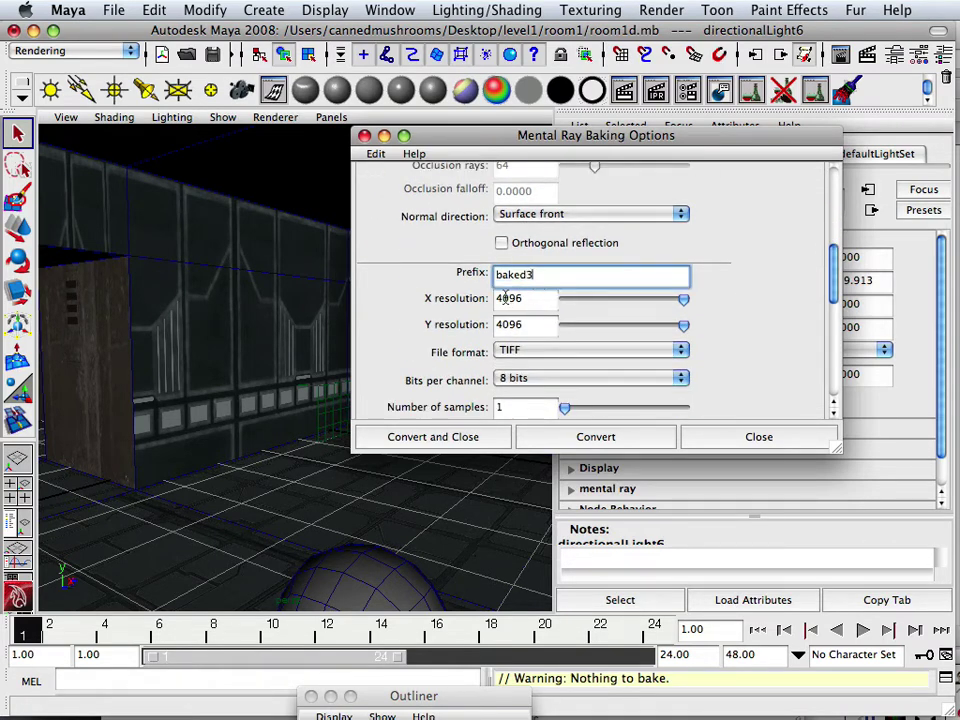
pyautogui.scroll(-5, 499, 297)
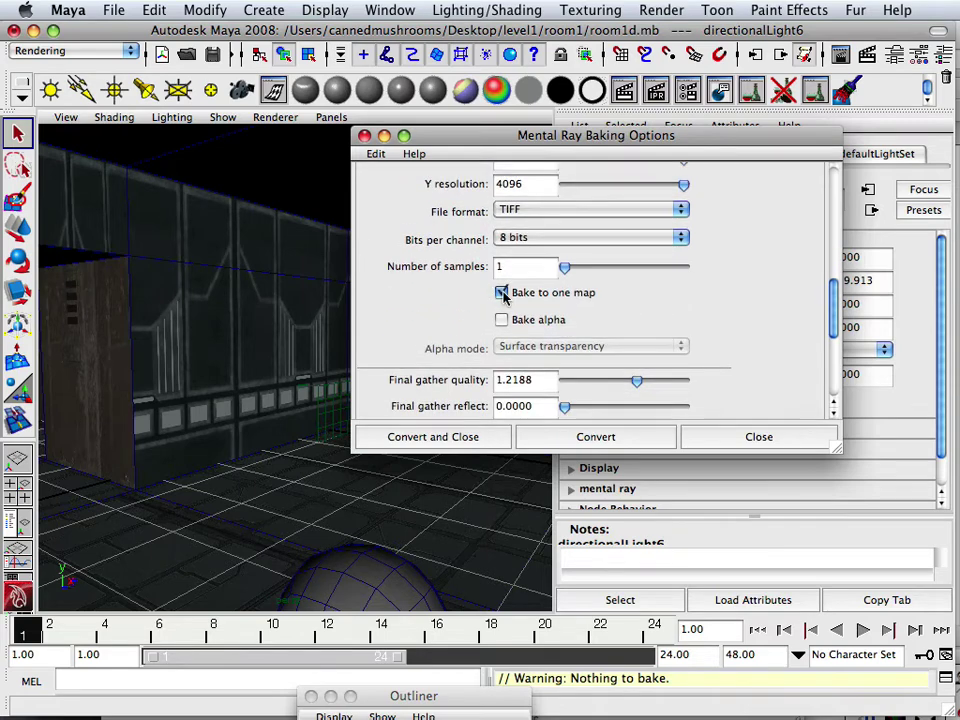
pyautogui.scroll(-6, 505, 298)
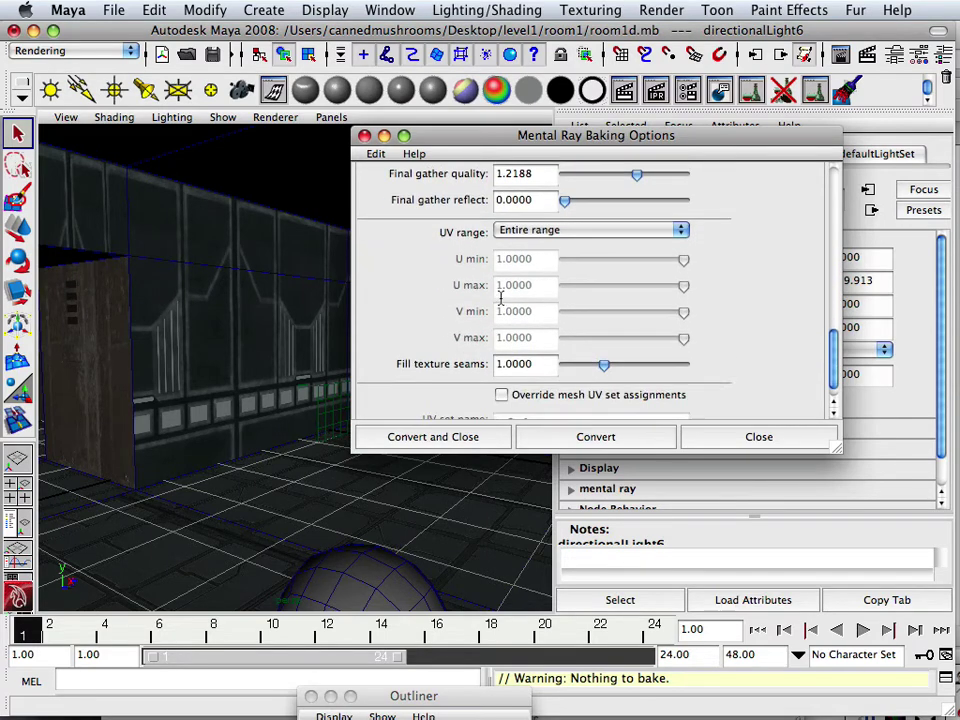
pyautogui.scroll(5, 503, 300)
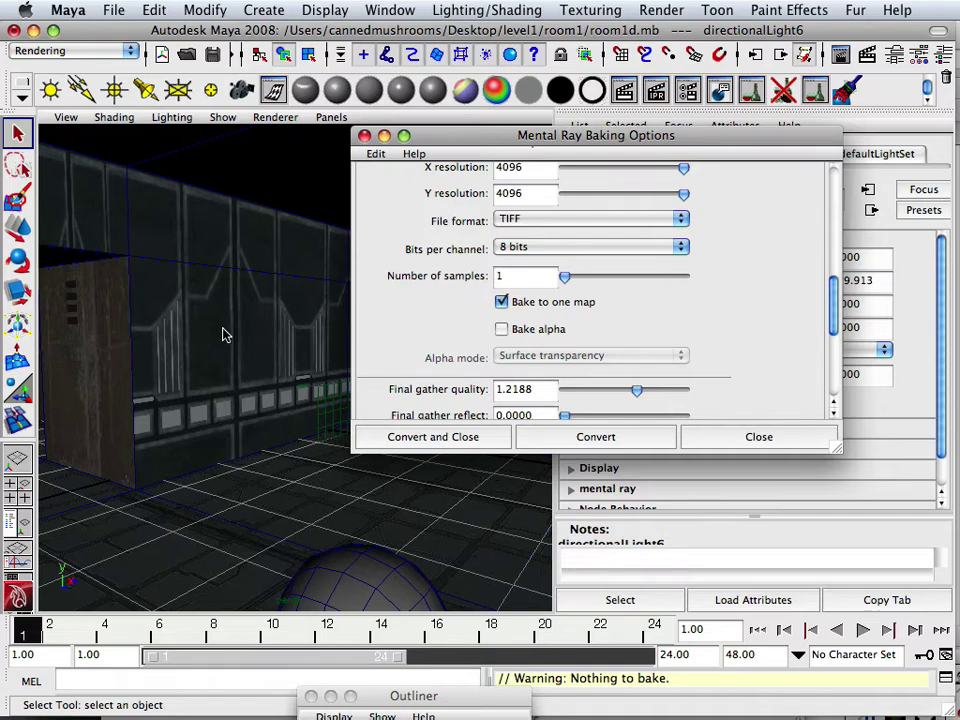
pyautogui.scroll(10, 220, 334)
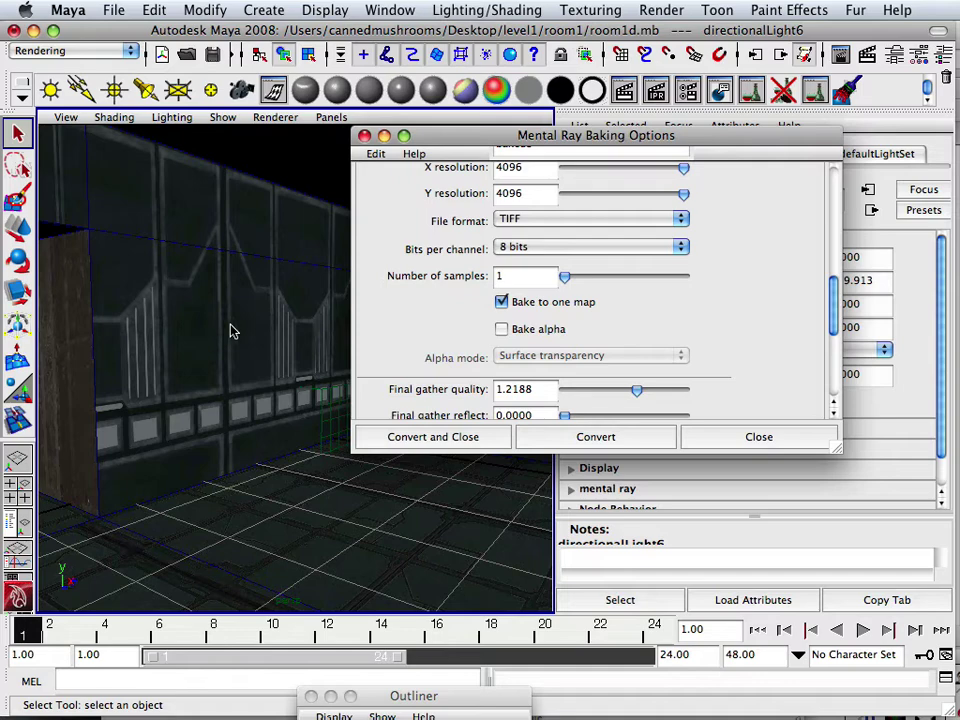
pyautogui.scroll(-6, 461, 343)
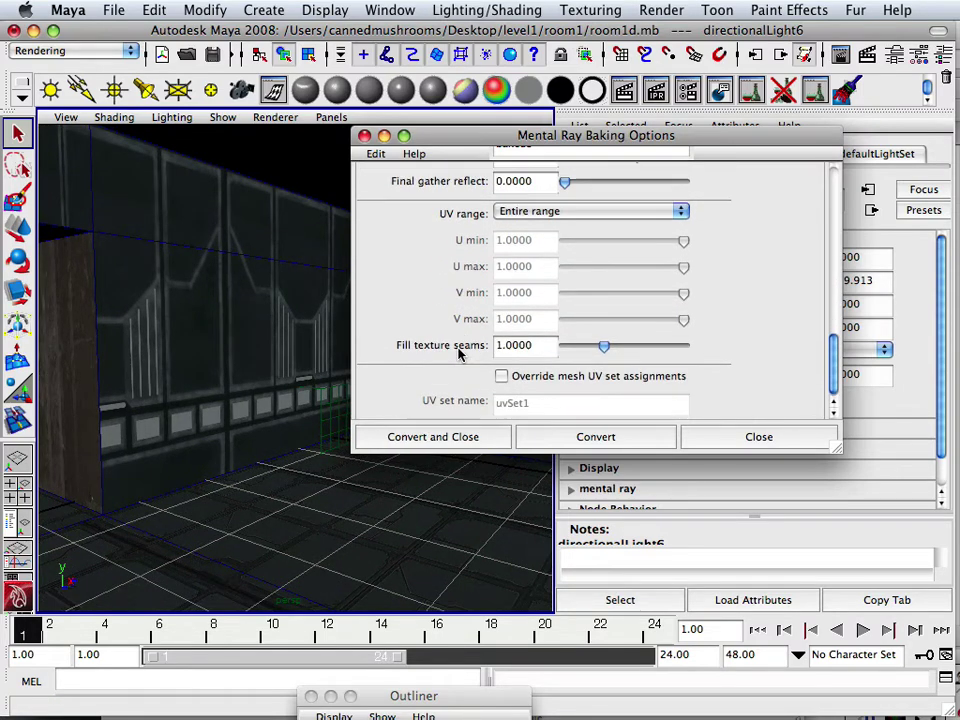
# Re-save room1d.mb and close the bake options dialog
pyautogui.click(112, 10)
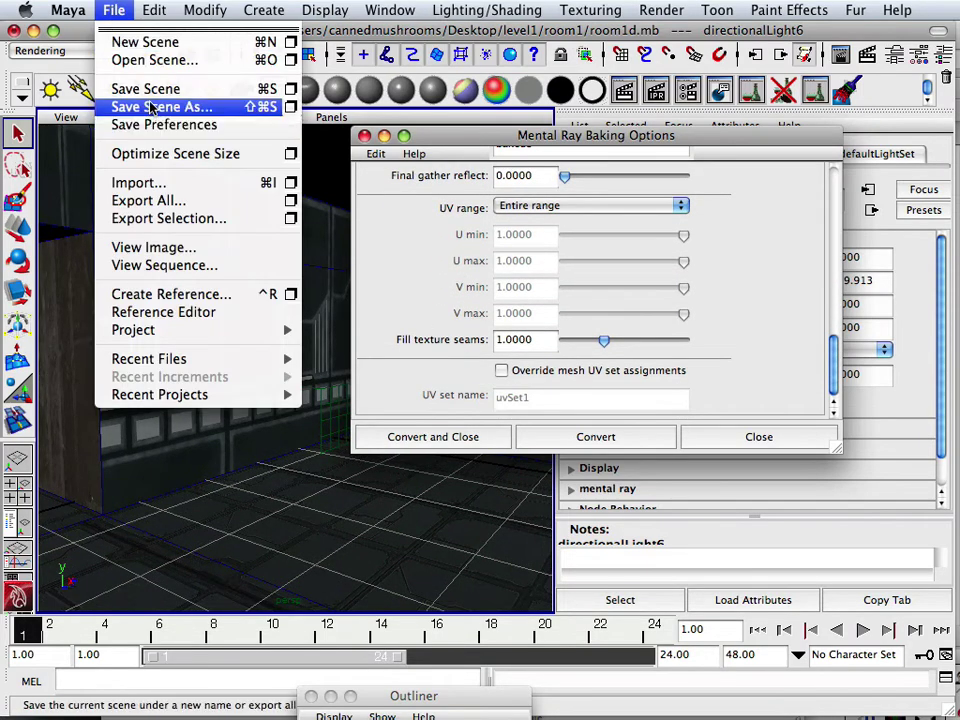
pyautogui.click(130, 88)
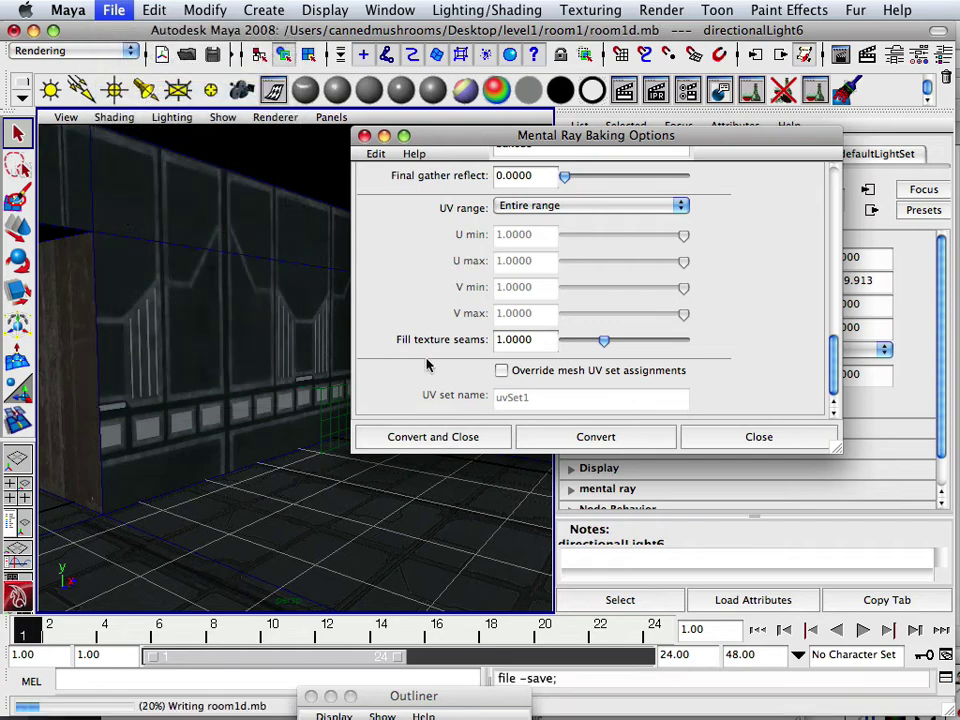
pyautogui.click(420, 439)
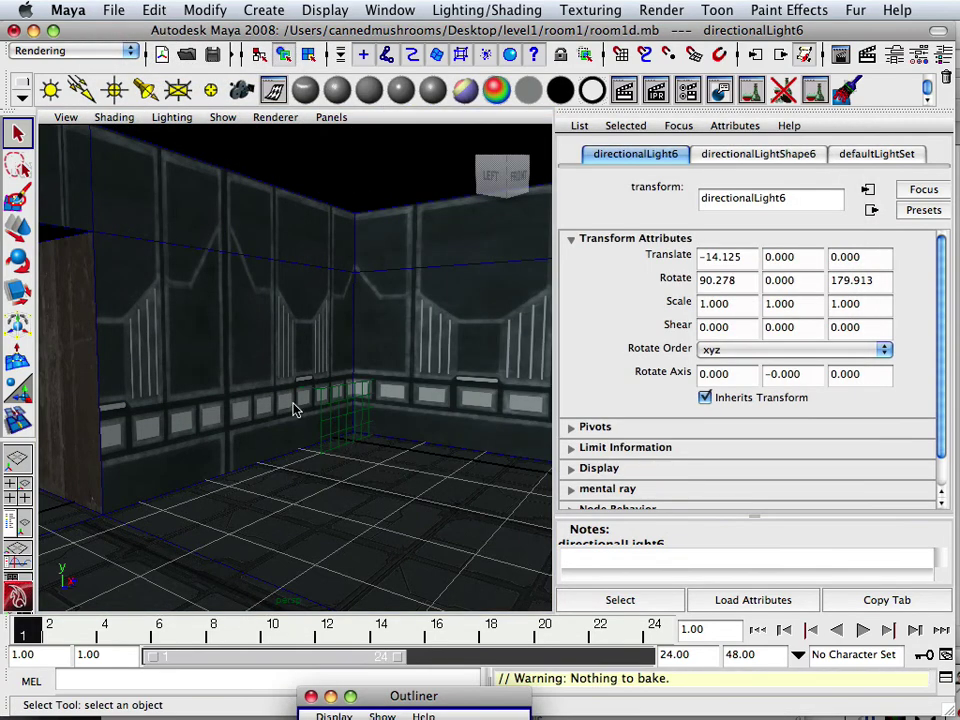
# Select the walls polySurface3 and start a mental ray batch bake with Convert and Close
pyautogui.click(236, 268)
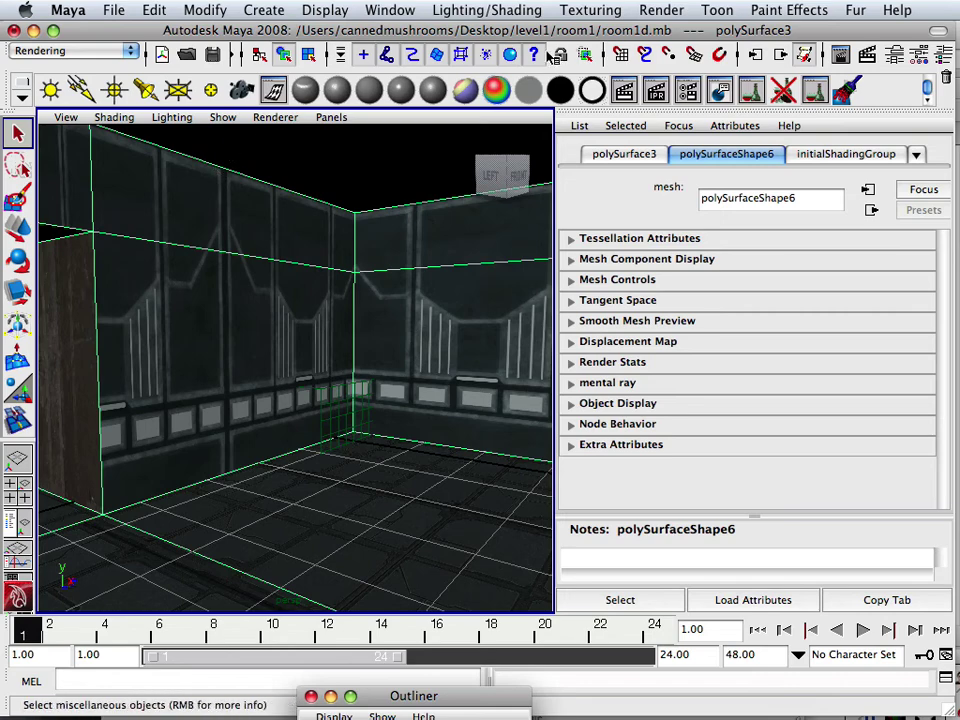
pyautogui.click(511, 10)
pyautogui.click(687, 153)
pyautogui.scroll(-10, 558, 345)
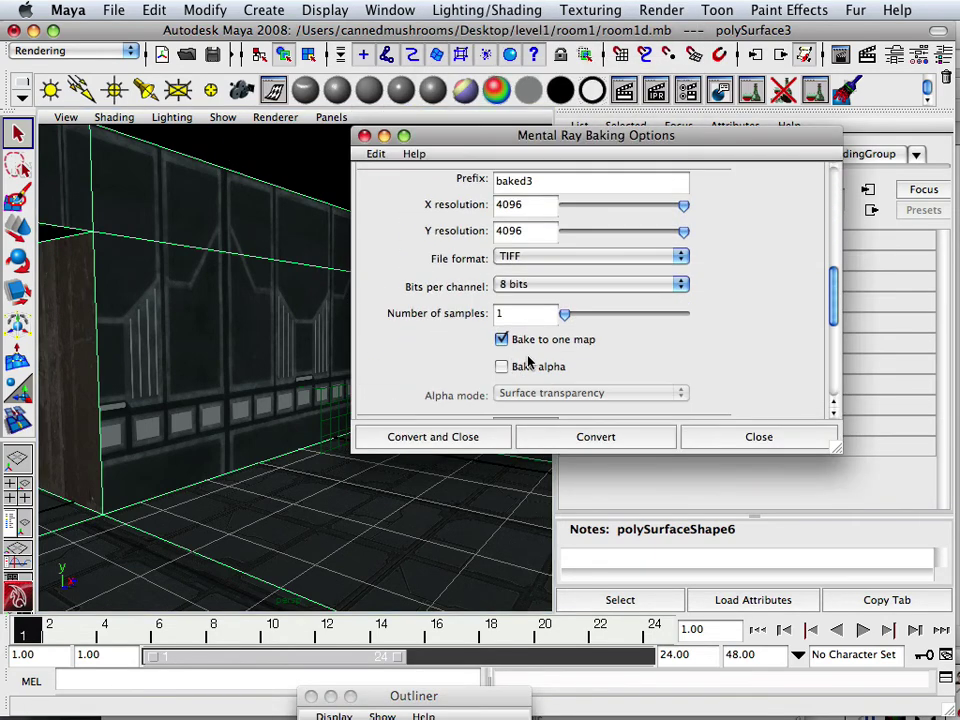
pyautogui.scroll(-3, 502, 368)
pyautogui.click(437, 440)
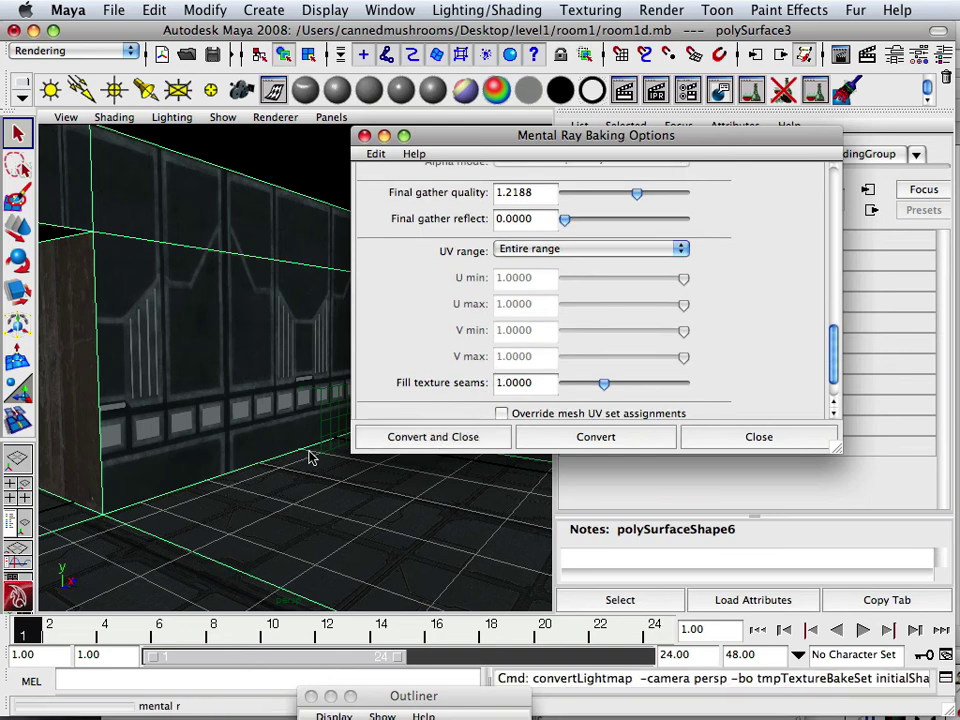